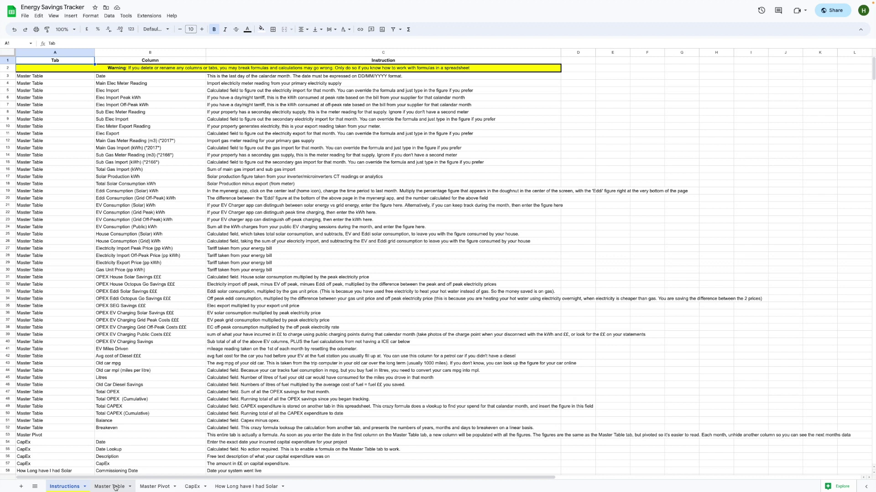
- Switch from the Instructions sheet to the Master Table sheet
{"action": "left_click", "coordinate": [116, 487]}
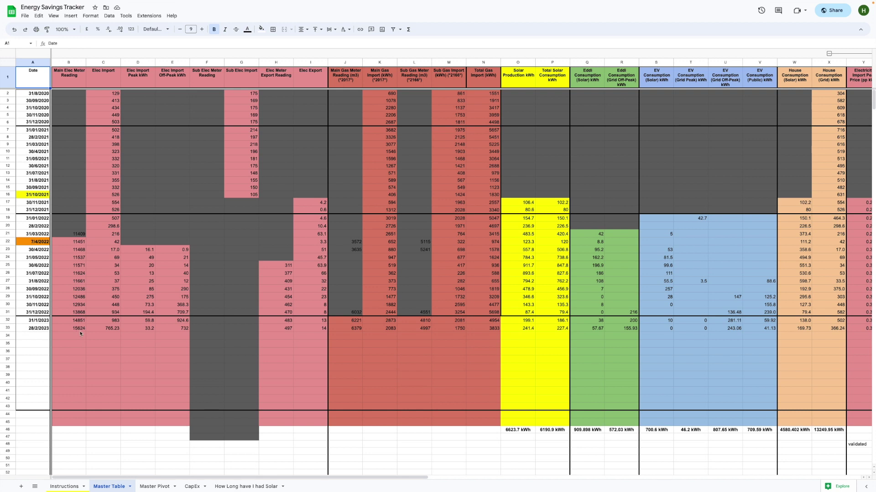
{"action": "left_click", "coordinate": [109, 335]}
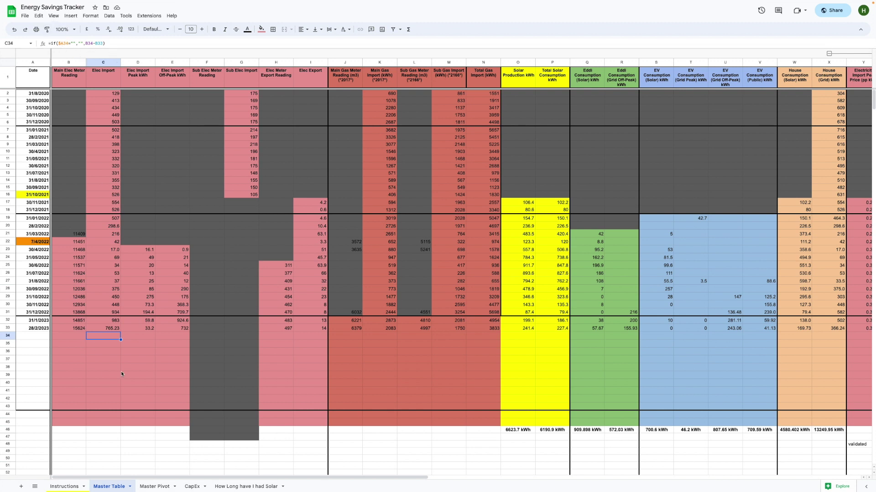
{"action": "left_click", "coordinate": [160, 360]}
{"action": "left_click", "coordinate": [265, 361]}
{"action": "left_click", "coordinate": [149, 366]}
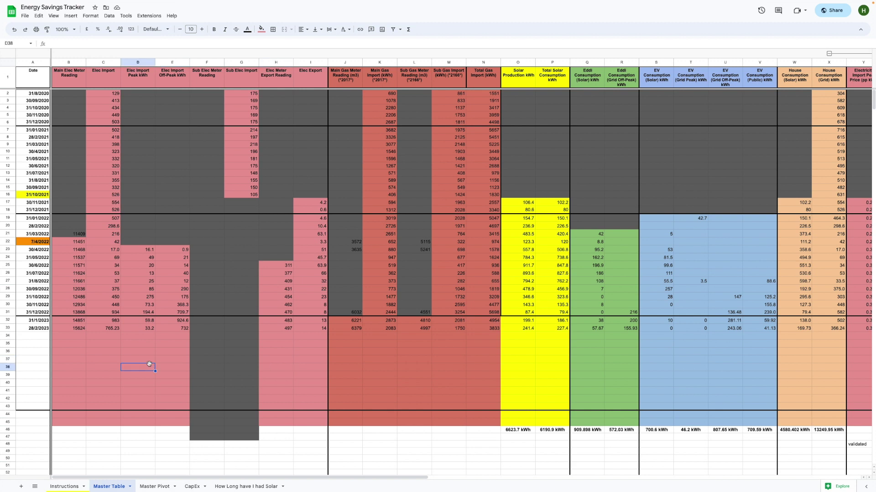
{"action": "left_click", "coordinate": [148, 352]}
{"action": "left_click", "coordinate": [173, 353]}
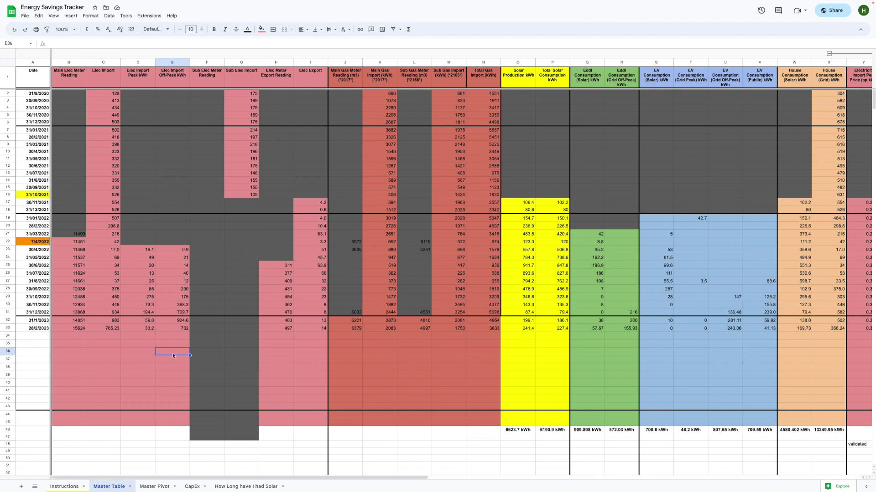
{"action": "left_click", "coordinate": [142, 353]}
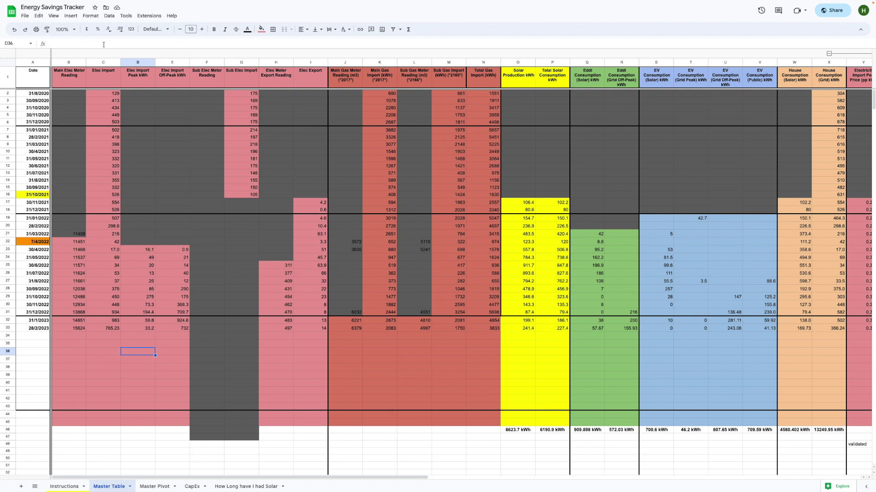
{"action": "left_click", "coordinate": [108, 352]}
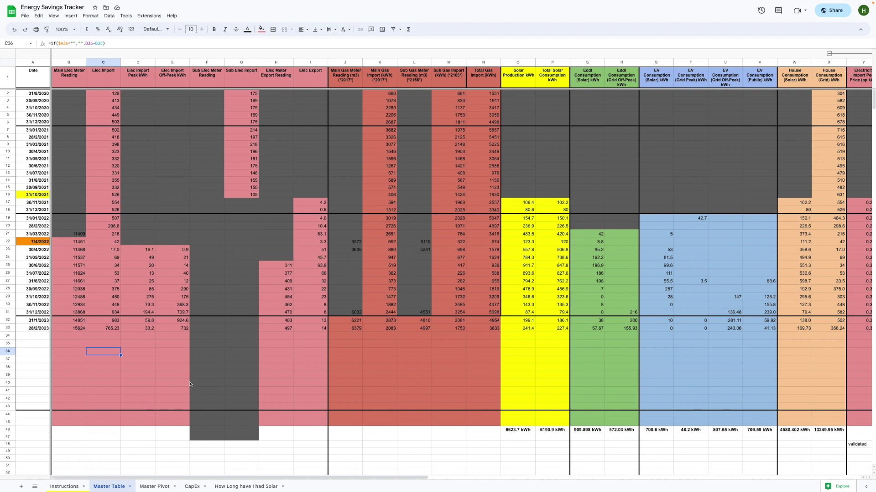
{"action": "left_click", "coordinate": [75, 336]}
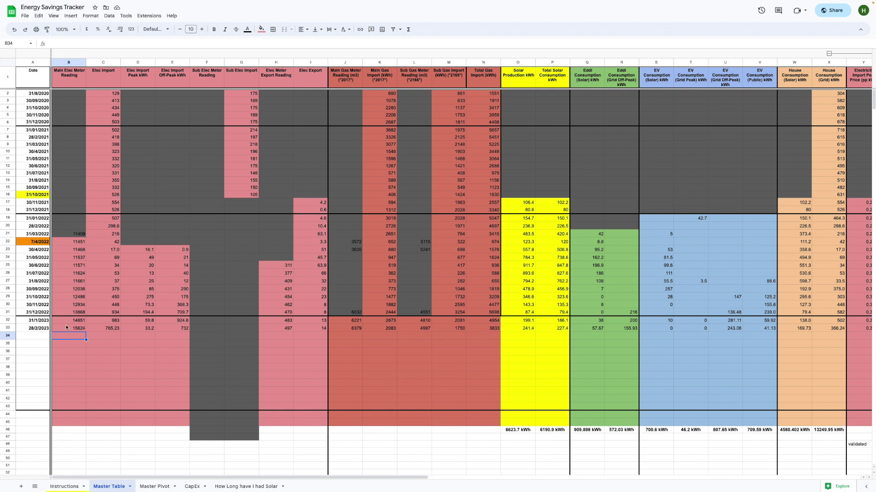
{"action": "left_click", "coordinate": [107, 329]}
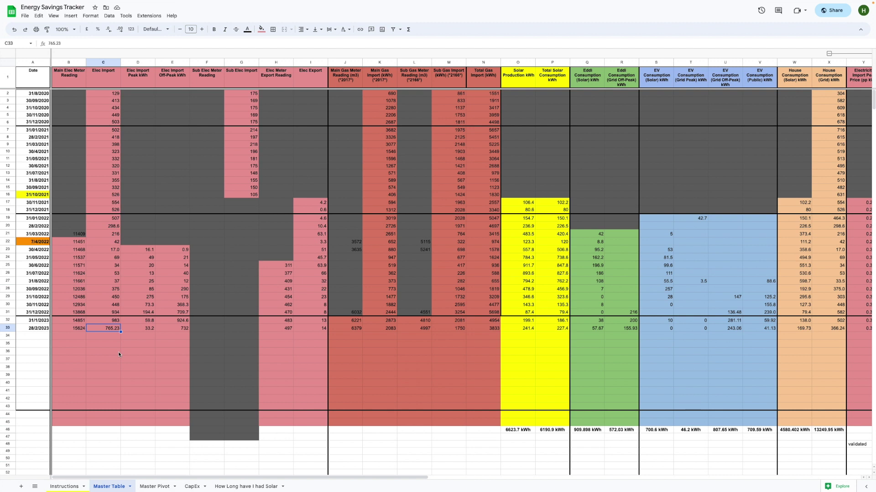
{"action": "left_click", "coordinate": [108, 347]}
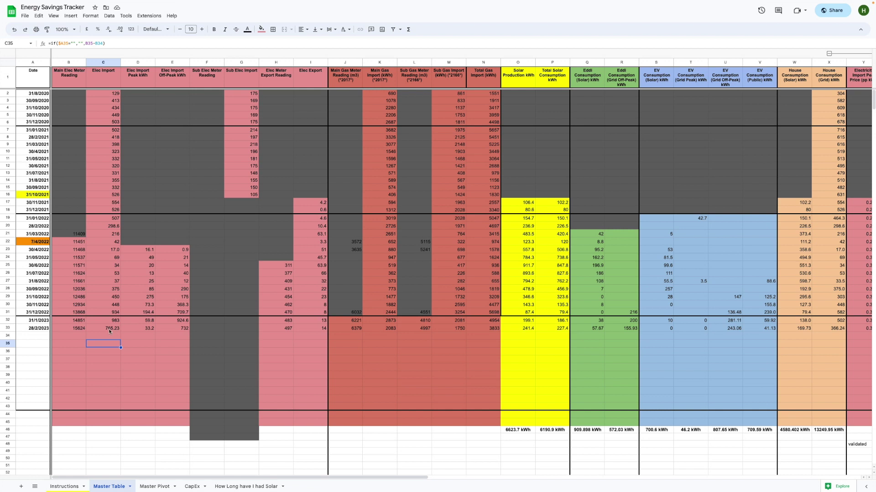
{"action": "left_click", "coordinate": [71, 338]}
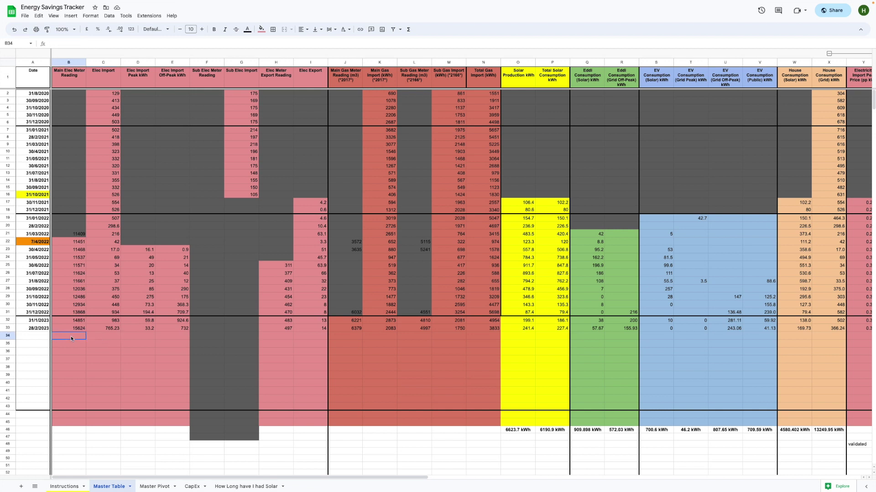
{"action": "left_click", "coordinate": [134, 336]}
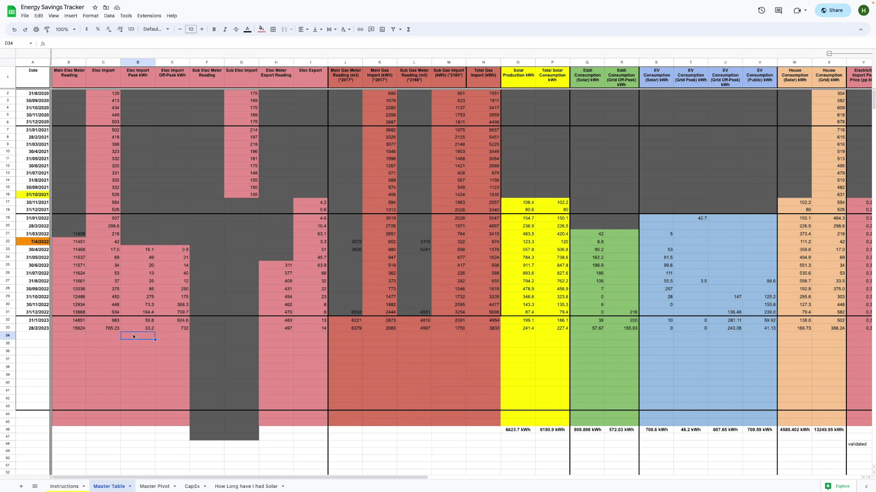
{"action": "left_click", "coordinate": [175, 341], "text": "shift"}
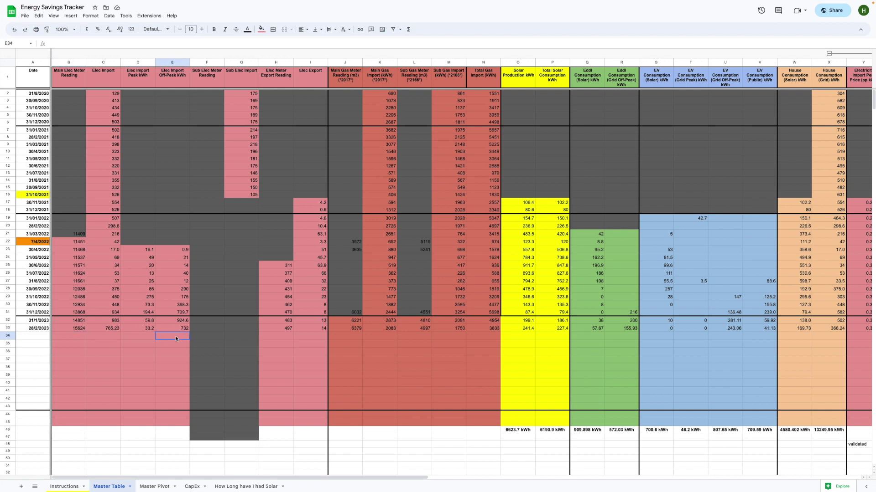
{"action": "left_click", "coordinate": [130, 334]}
{"action": "left_click", "coordinate": [105, 330]}
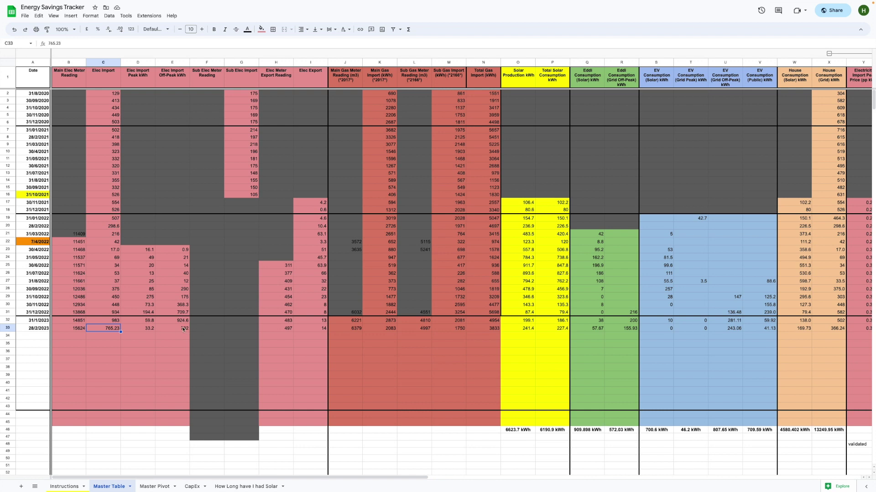
{"action": "left_click", "coordinate": [148, 330]}
{"action": "left_click", "coordinate": [158, 329]}
{"action": "left_click", "coordinate": [153, 329]}
{"action": "left_click", "coordinate": [172, 331]}
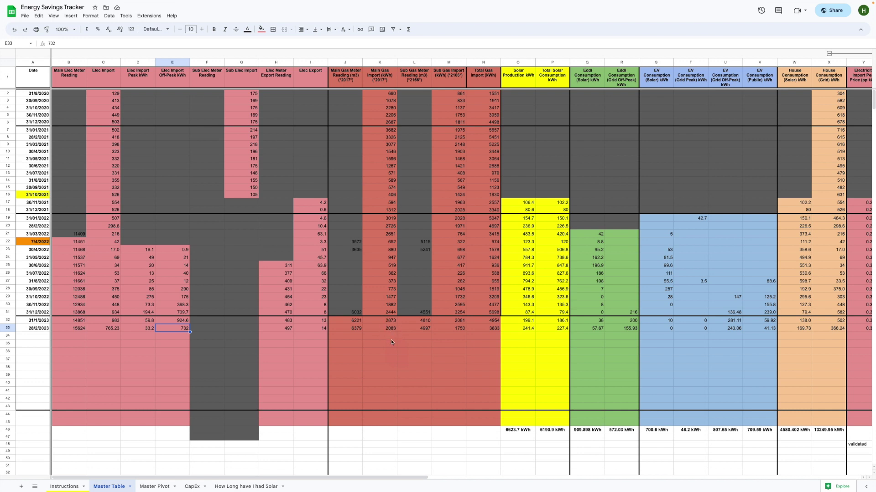
{"action": "left_click", "coordinate": [388, 329]}
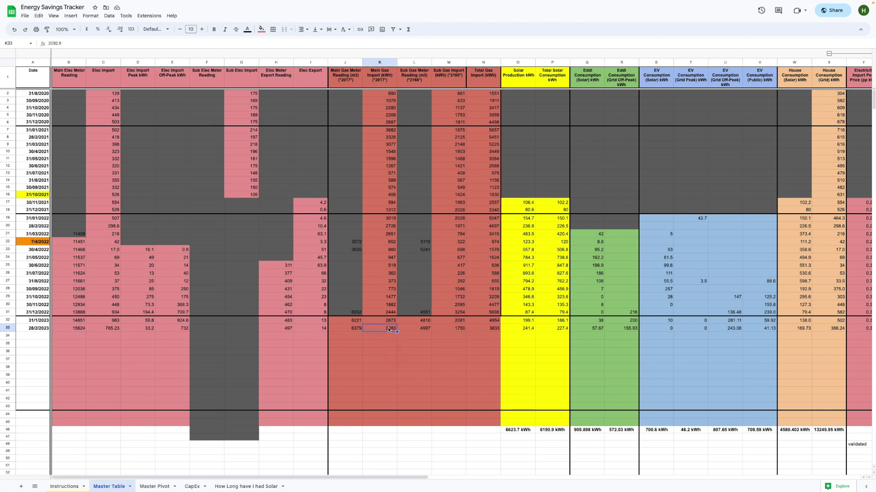
{"action": "left_click", "coordinate": [356, 329]}
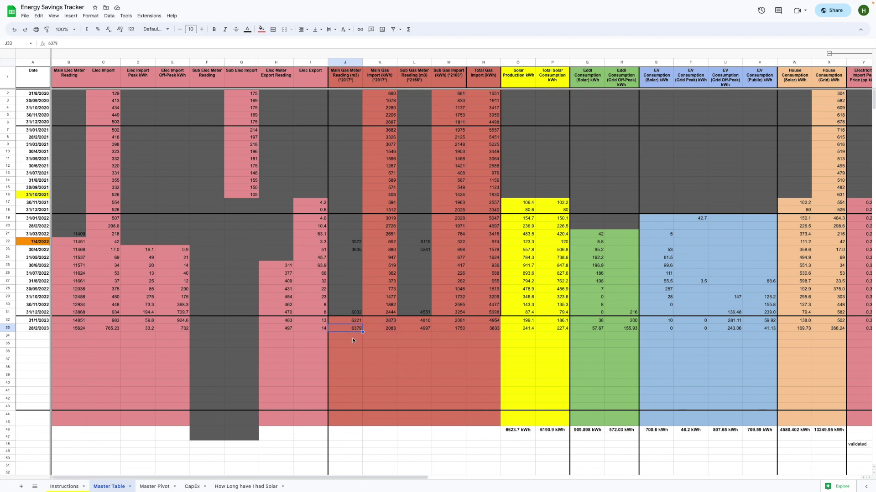
{"action": "left_click", "coordinate": [379, 329]}
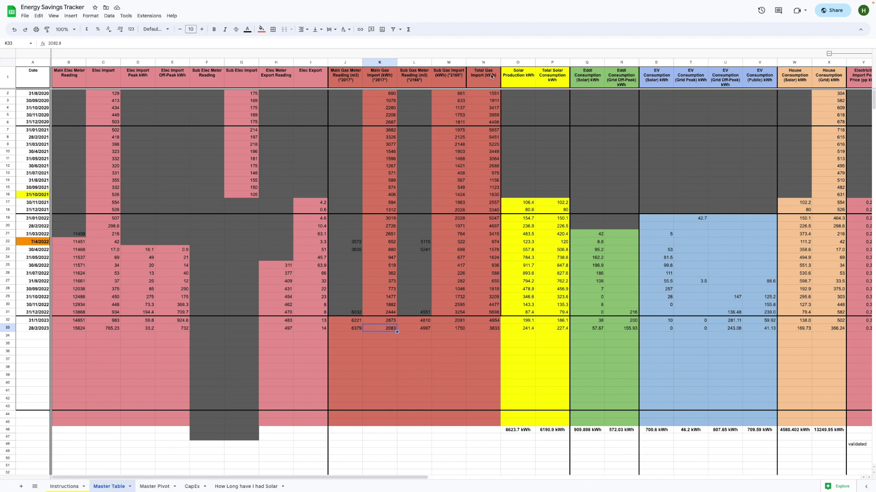
{"action": "left_click", "coordinate": [491, 334]}
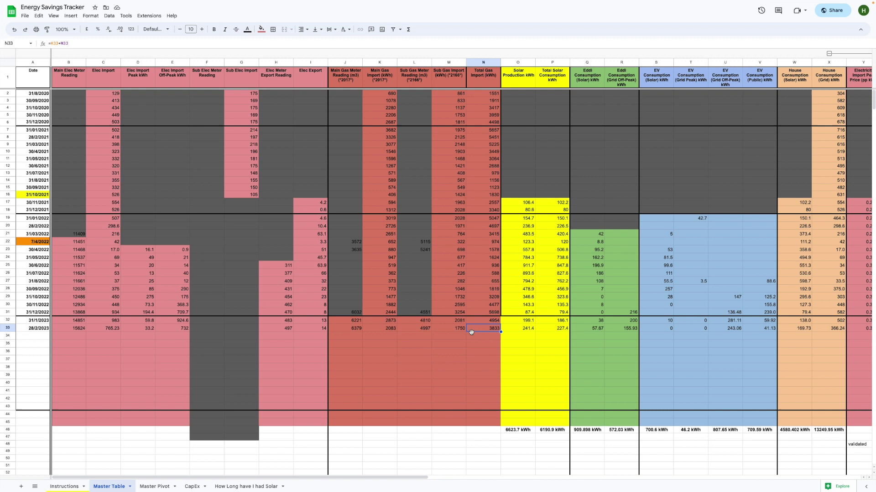
{"action": "scroll", "coordinate": [471, 332], "scroll_direction": "right", "scroll_amount": 7}
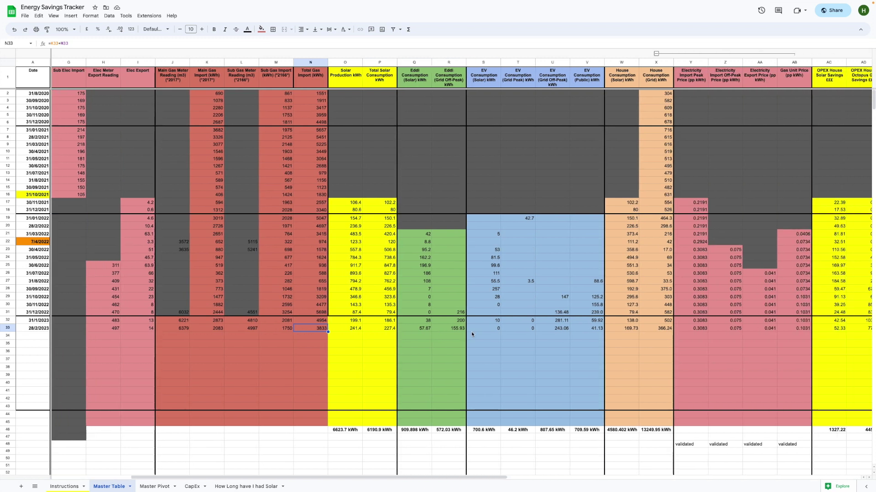
{"action": "scroll", "coordinate": [472, 332], "scroll_direction": "right", "scroll_amount": 4}
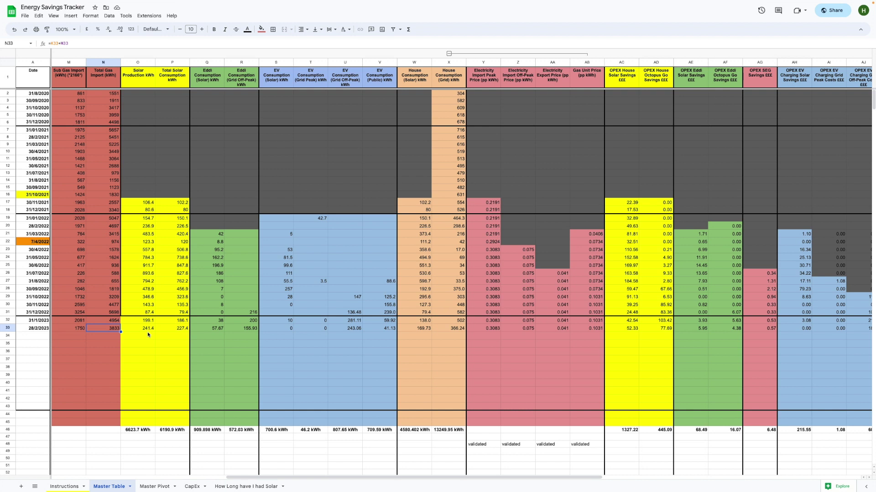
{"action": "left_click", "coordinate": [149, 330]}
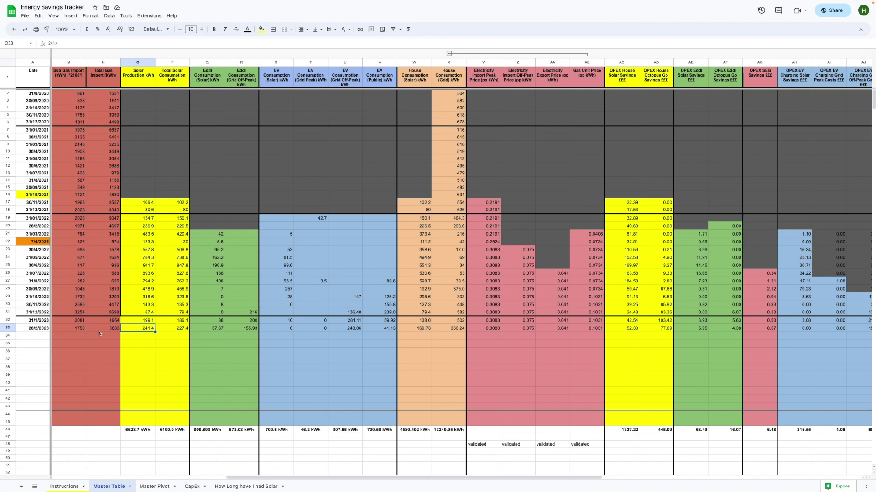
{"action": "left_click", "coordinate": [166, 332]}
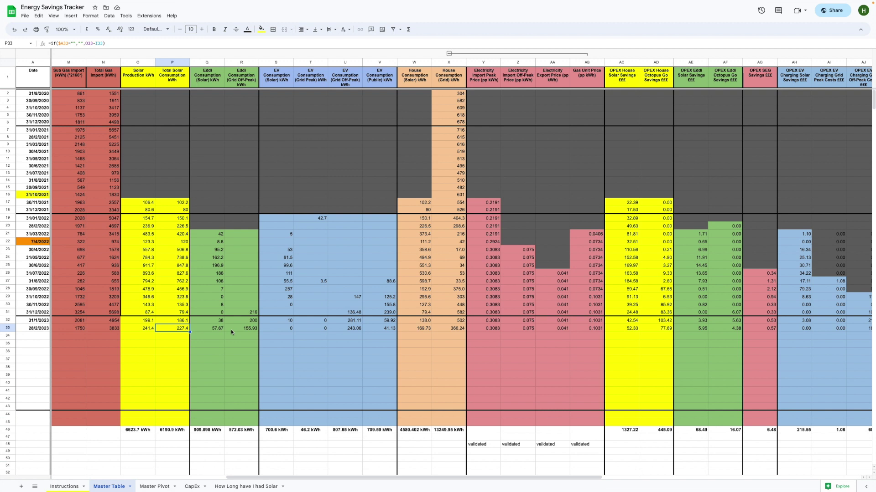
{"action": "left_click", "coordinate": [230, 329]}
{"action": "left_click", "coordinate": [216, 329]}
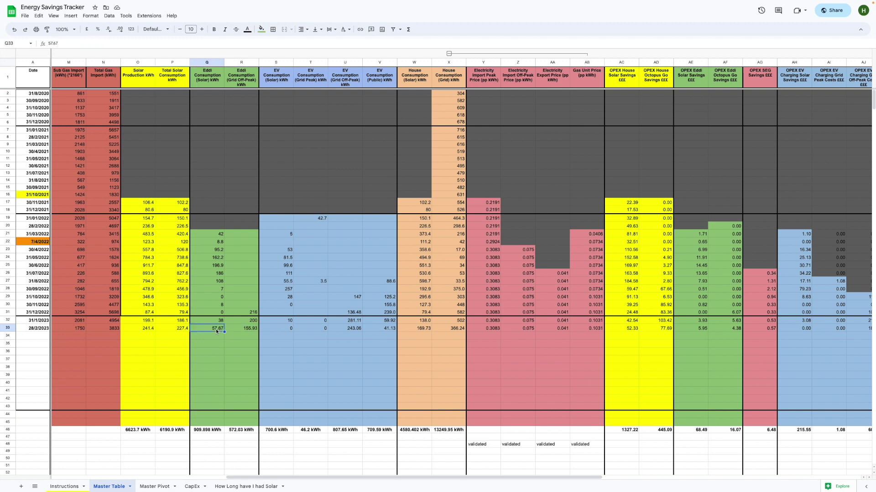
{"action": "left_click", "coordinate": [243, 330]}
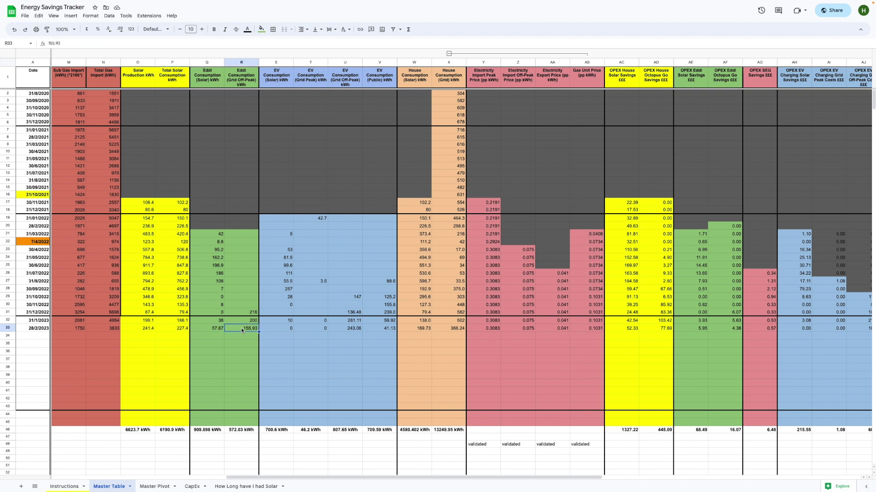
{"action": "scroll", "coordinate": [205, 248], "scroll_direction": "right", "scroll_amount": 5}
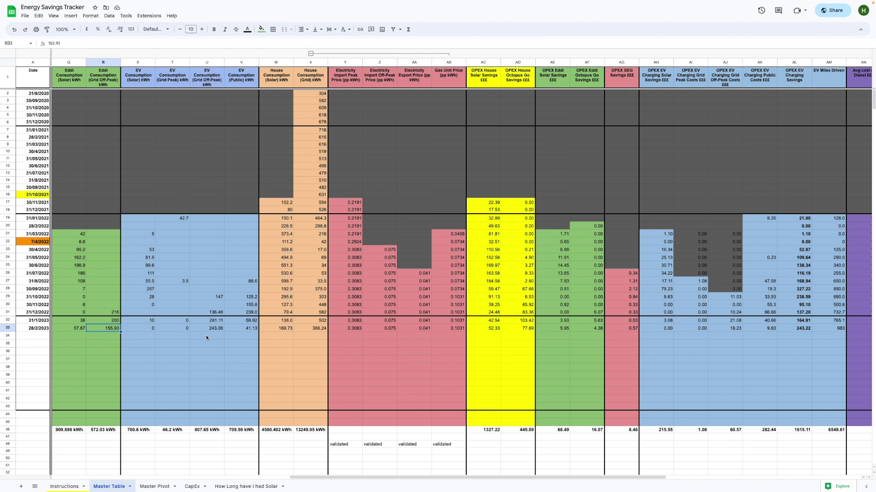
{"action": "left_click", "coordinate": [149, 329]}
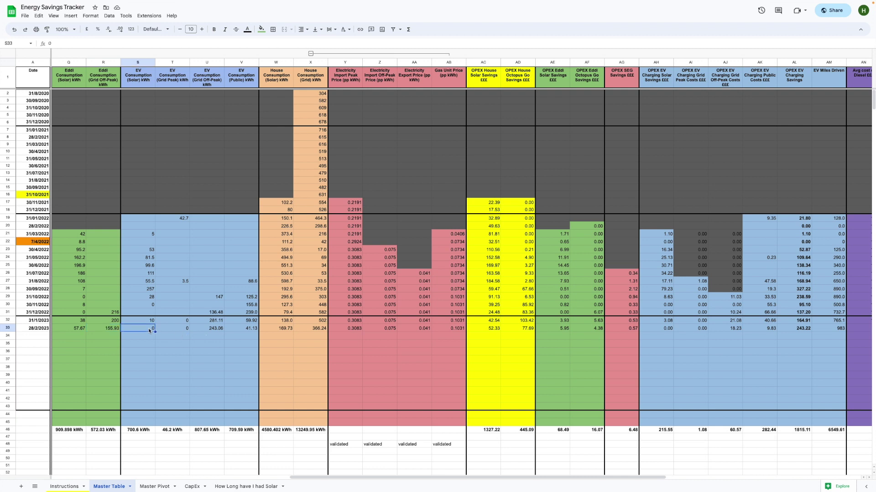
{"action": "left_click", "coordinate": [179, 328]}
{"action": "left_click", "coordinate": [211, 329]}
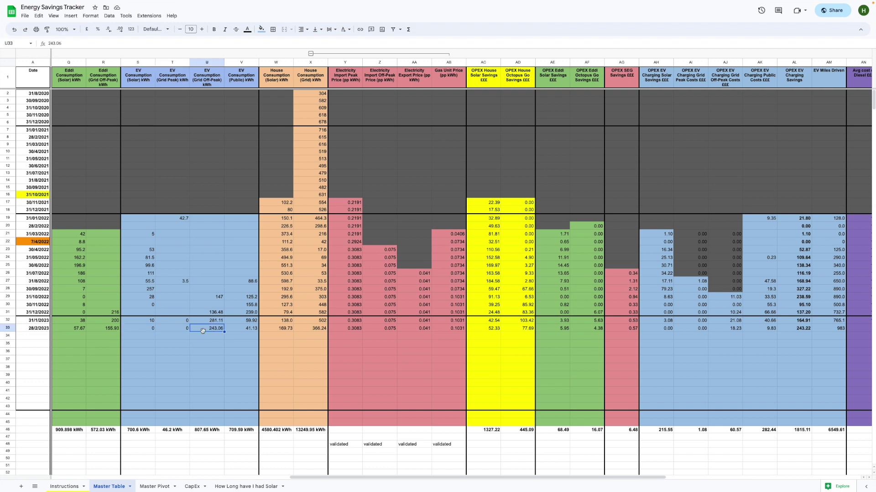
{"action": "left_click", "coordinate": [152, 332]}
{"action": "left_click", "coordinate": [168, 331]}
{"action": "left_click", "coordinate": [205, 331]}
{"action": "left_click", "coordinate": [239, 327]}
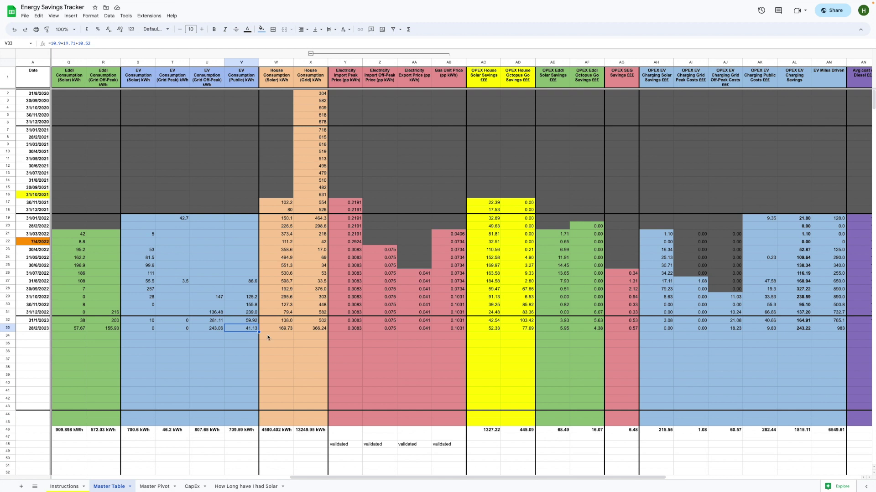
{"action": "scroll", "coordinate": [267, 337], "scroll_direction": "right", "scroll_amount": 2}
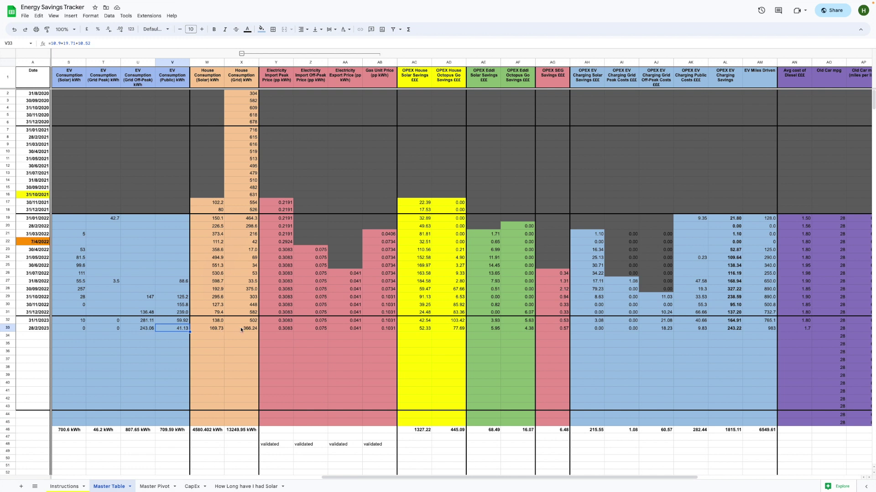
{"action": "left_click", "coordinate": [215, 329]}
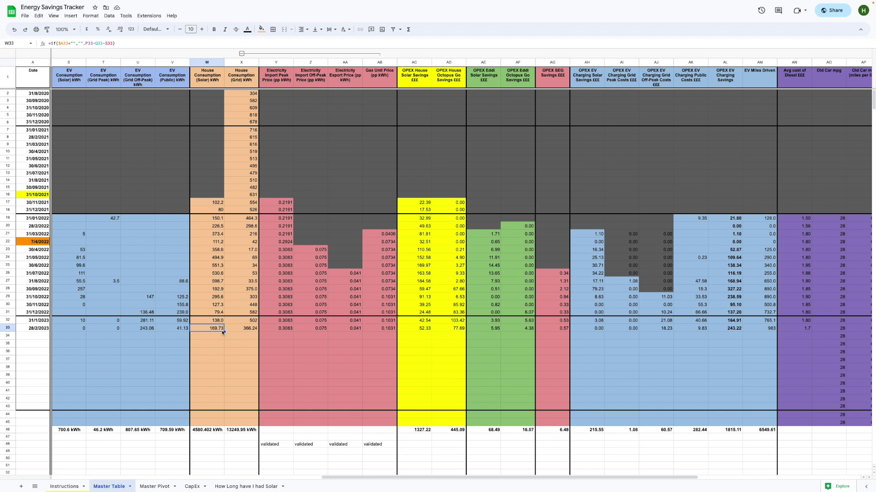
{"action": "left_click", "coordinate": [239, 331]}
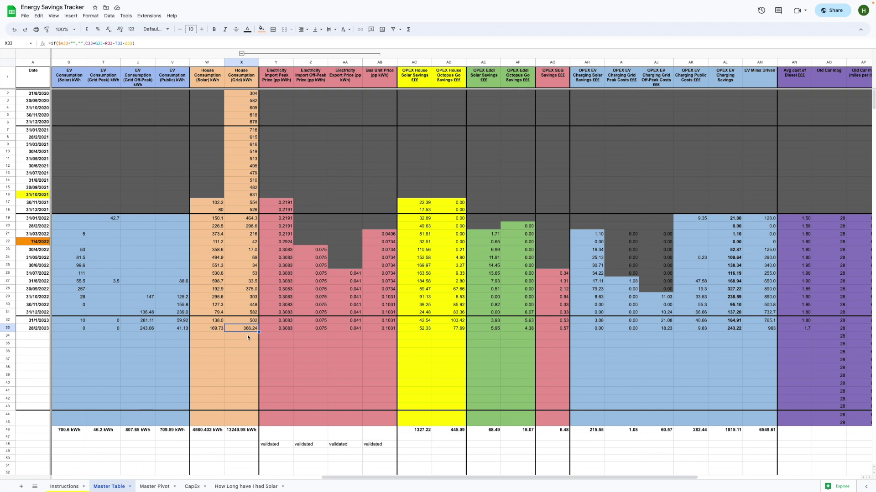
{"action": "scroll", "coordinate": [247, 335], "scroll_direction": "right", "scroll_amount": 5}
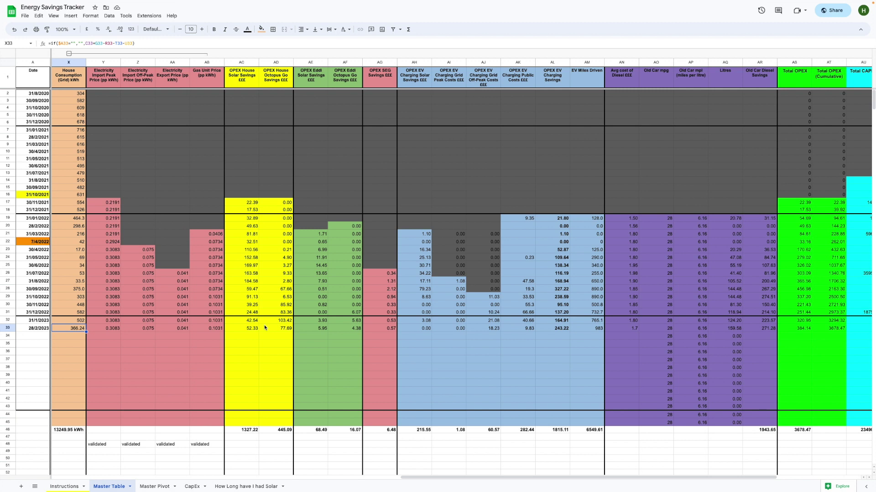
{"action": "scroll", "coordinate": [202, 192], "scroll_direction": "right", "scroll_amount": 2}
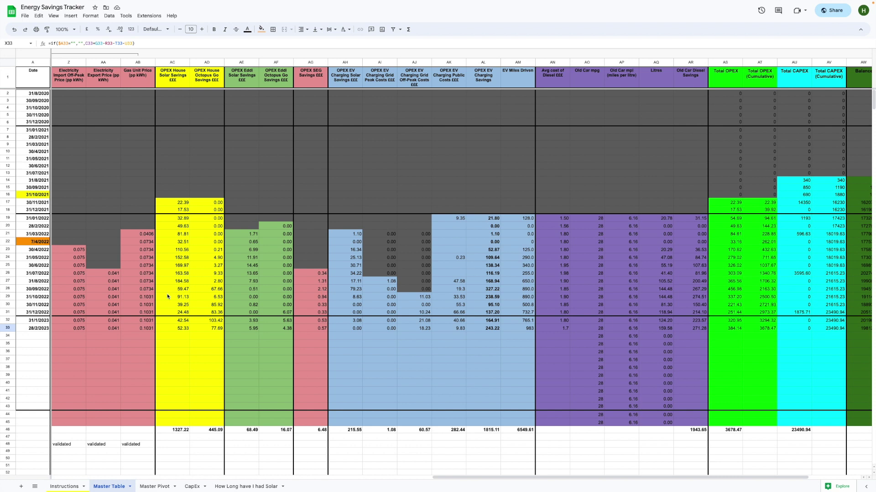
{"action": "left_click", "coordinate": [173, 330]}
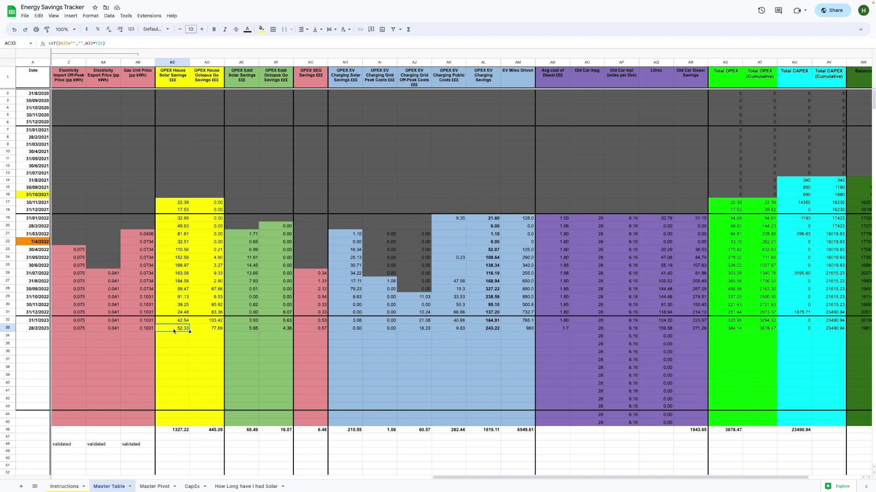
{"action": "scroll", "coordinate": [173, 330], "scroll_direction": "left", "scroll_amount": 8}
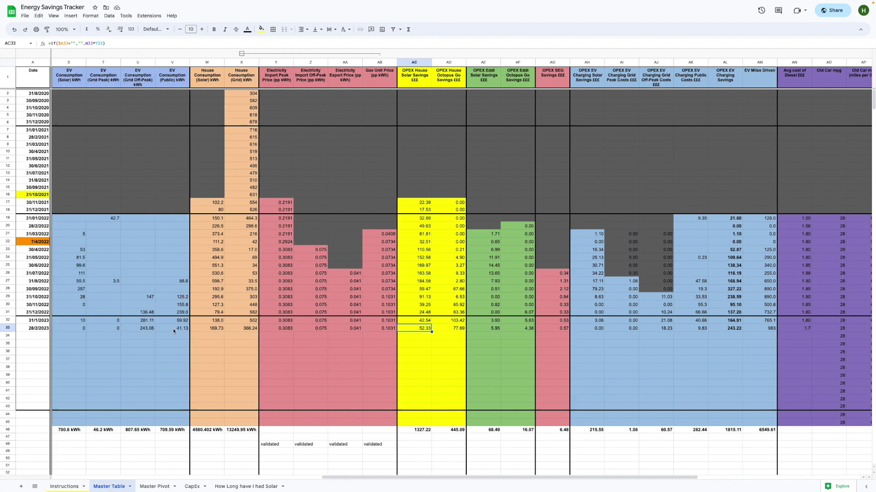
{"action": "scroll", "coordinate": [173, 329], "scroll_direction": "left", "scroll_amount": 2}
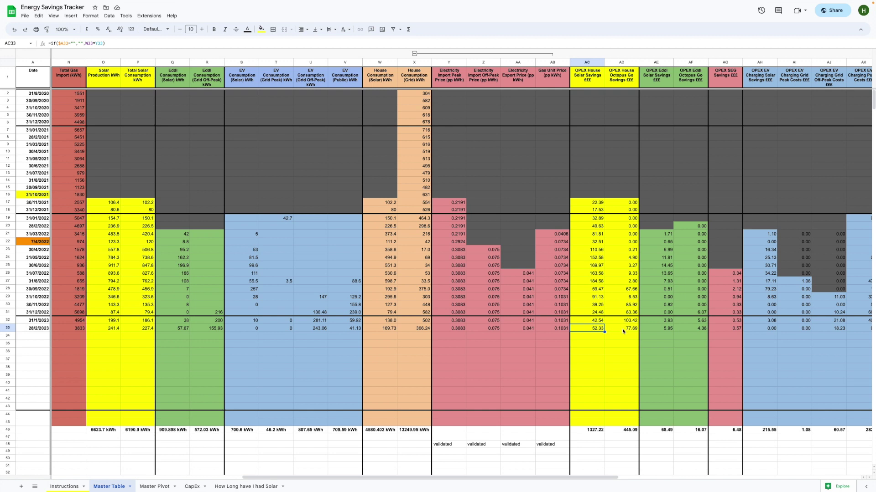
{"action": "left_click", "coordinate": [623, 331]}
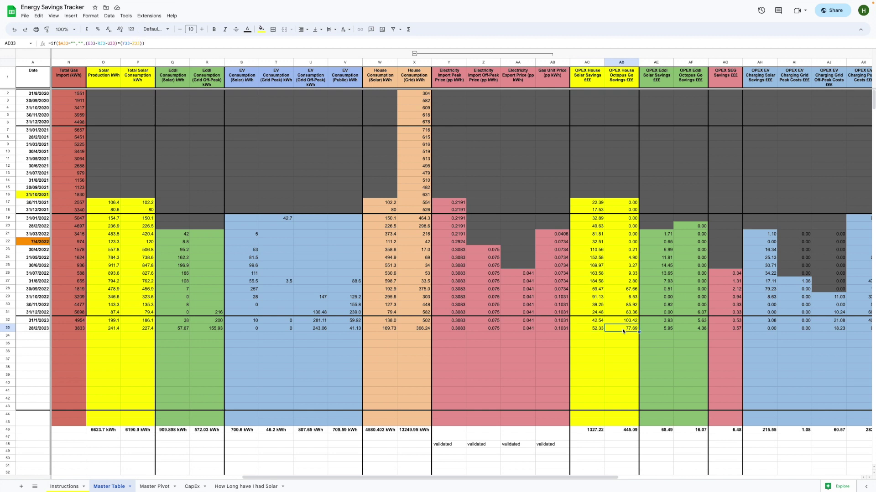
{"action": "left_click", "coordinate": [599, 331]}
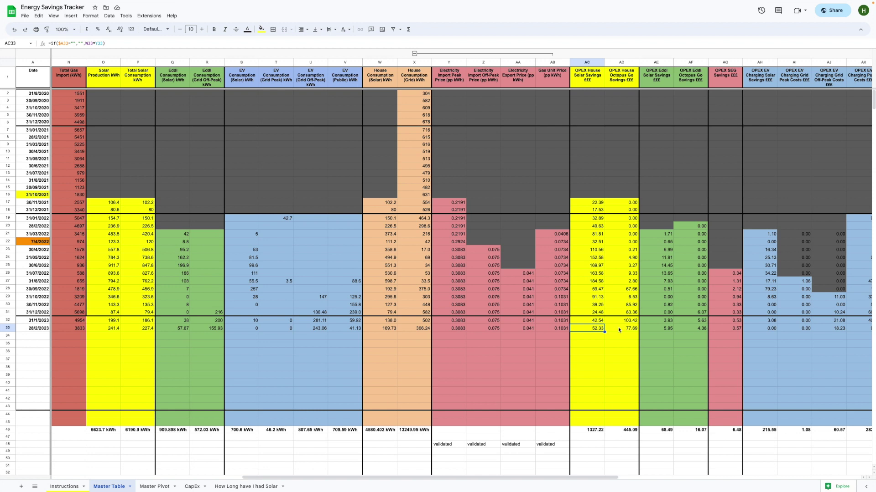
{"action": "left_click", "coordinate": [619, 330]}
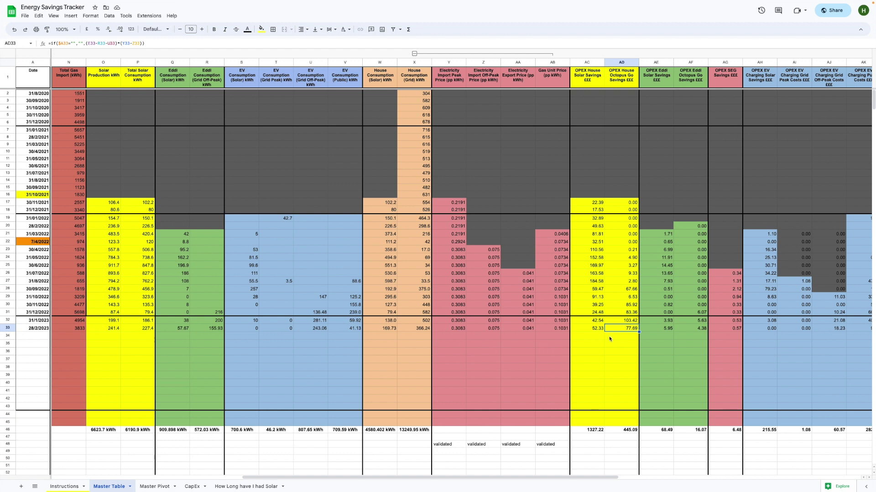
{"action": "scroll", "coordinate": [608, 339], "scroll_direction": "right", "scroll_amount": 10}
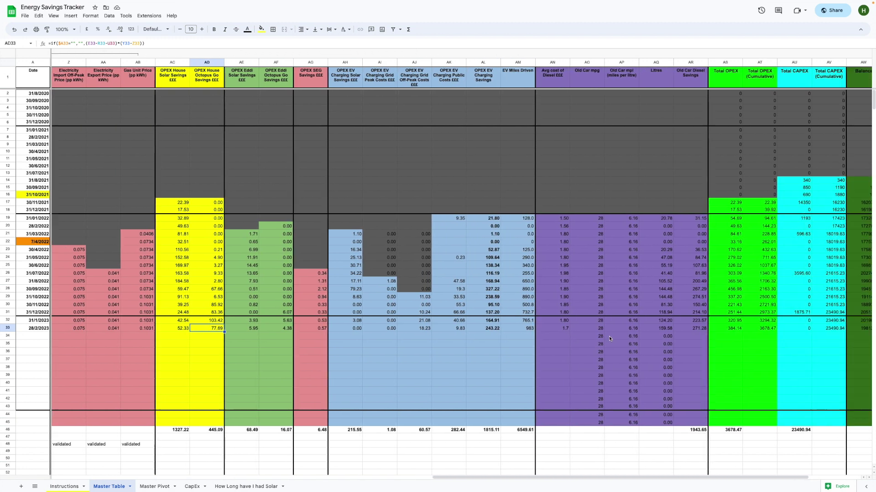
{"action": "scroll", "coordinate": [609, 336], "scroll_direction": "right", "scroll_amount": 3}
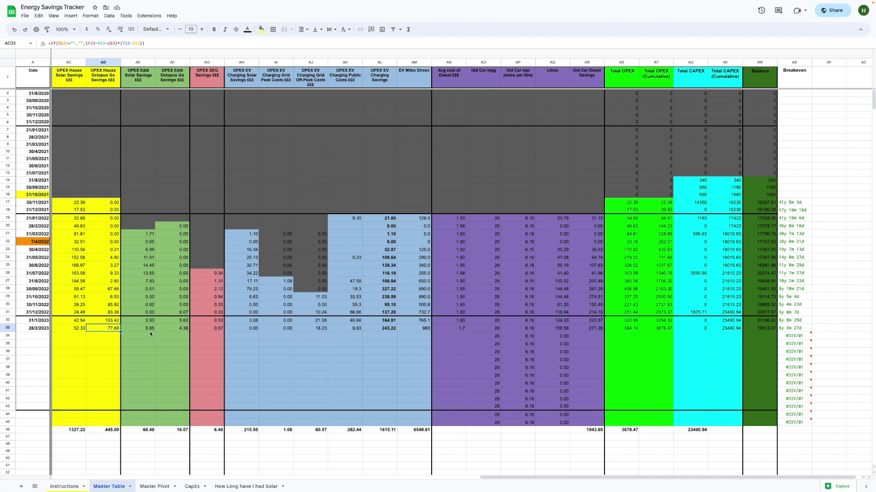
{"action": "left_click", "coordinate": [149, 328]}
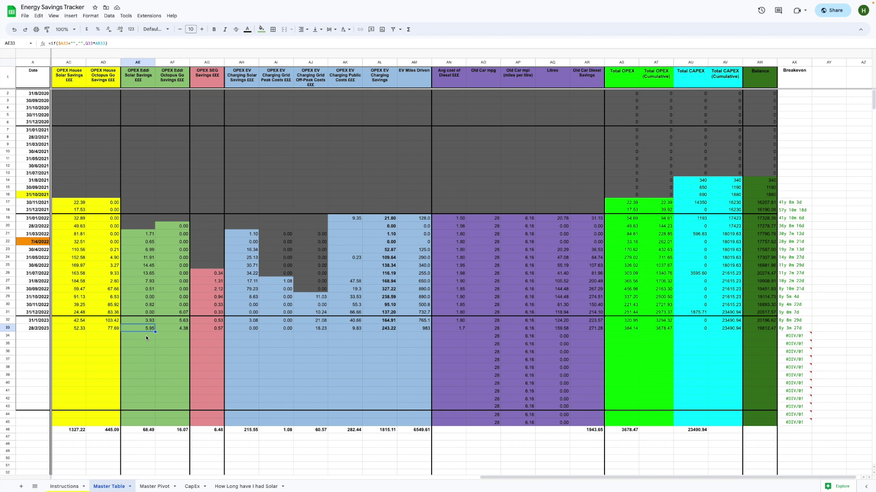
{"action": "left_click", "coordinate": [184, 330]}
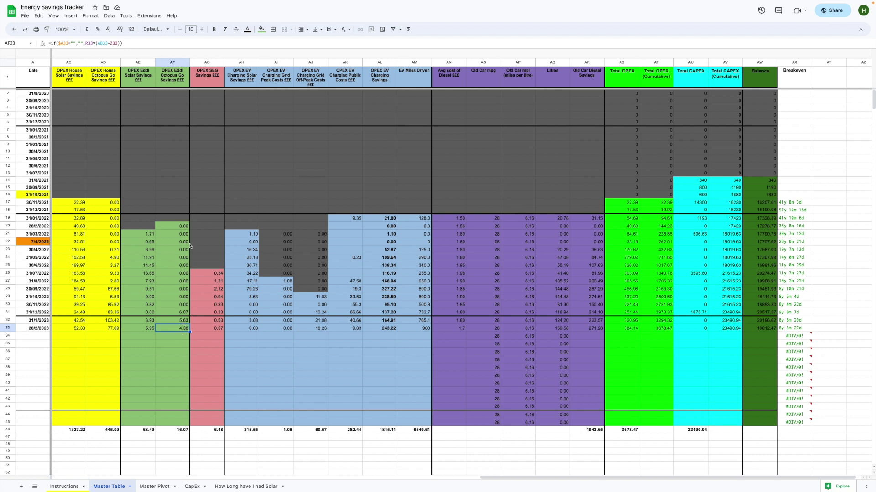
{"action": "left_click", "coordinate": [208, 331]}
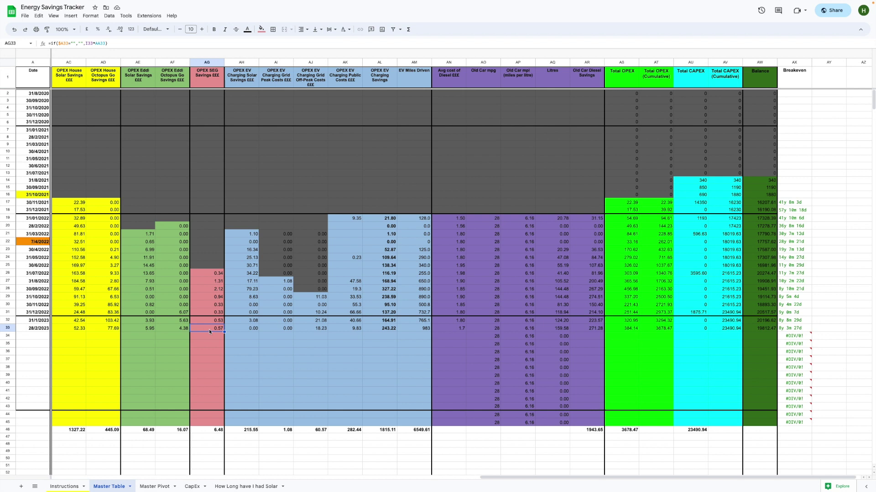
{"action": "scroll", "coordinate": [211, 336], "scroll_direction": "right", "scroll_amount": 1}
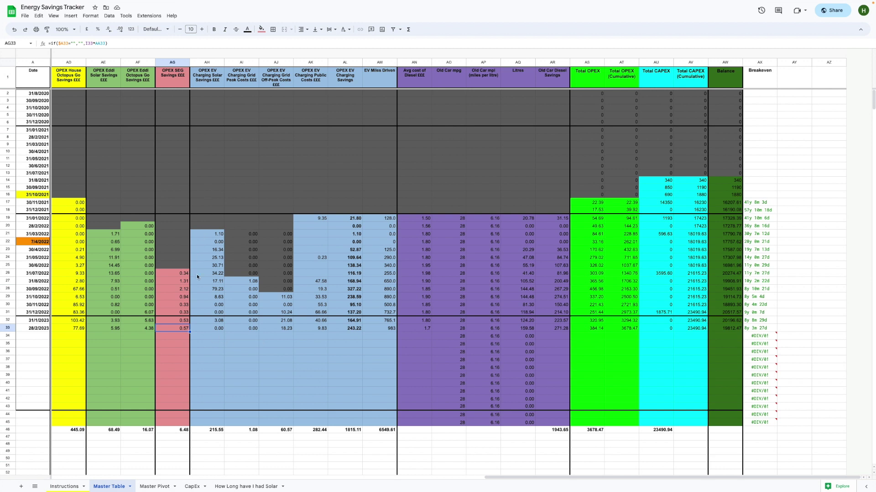
{"action": "left_click", "coordinate": [216, 331]}
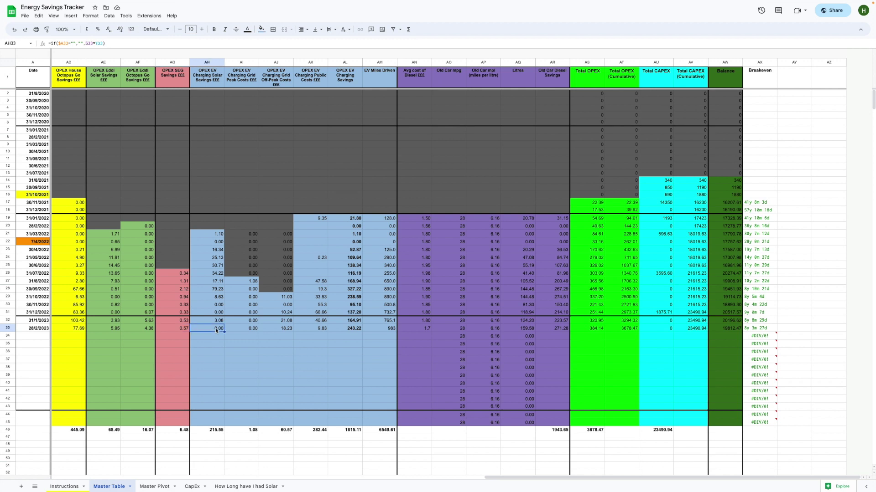
{"action": "left_click", "coordinate": [242, 330]}
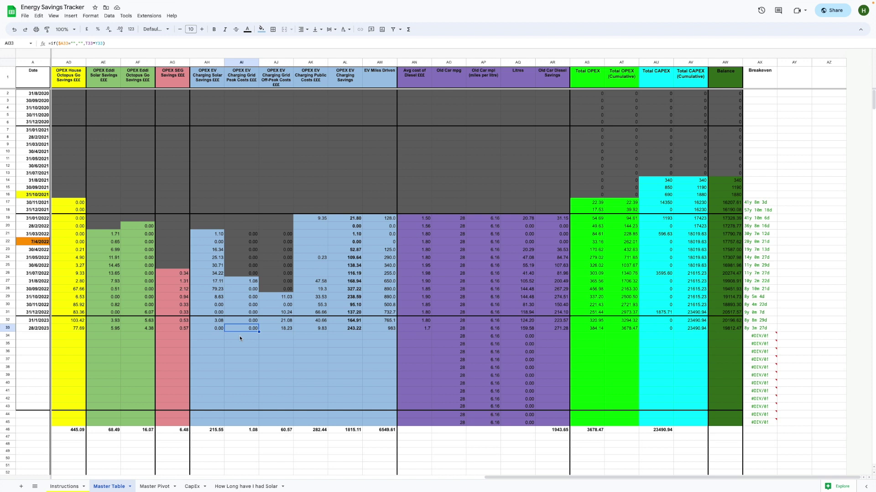
{"action": "left_click", "coordinate": [280, 331]}
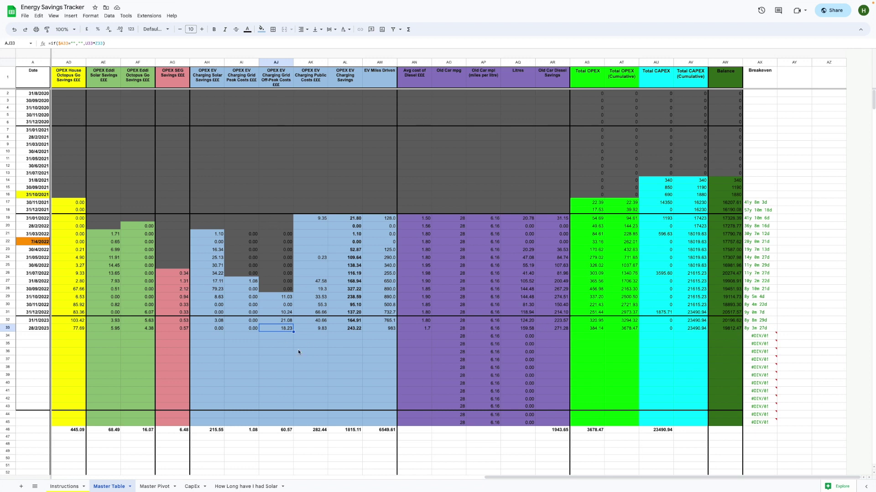
{"action": "left_click", "coordinate": [318, 332]}
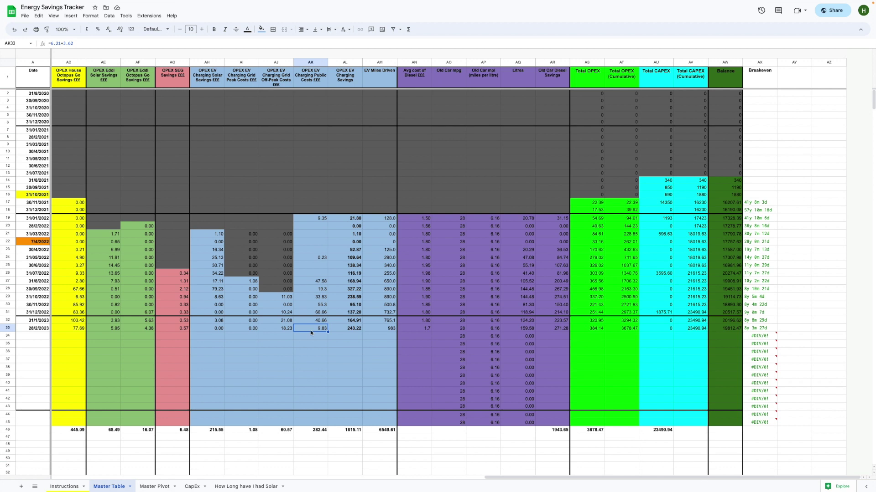
{"action": "left_click", "coordinate": [343, 328]}
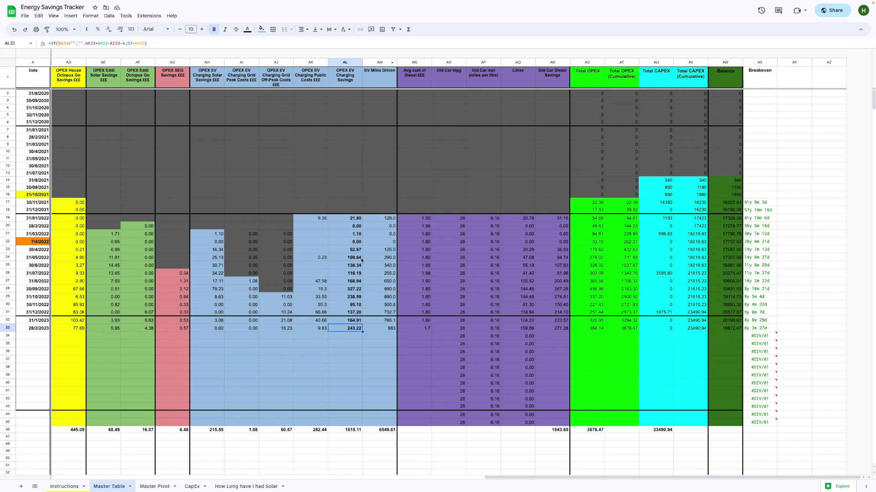
{"action": "left_click", "coordinate": [385, 332]}
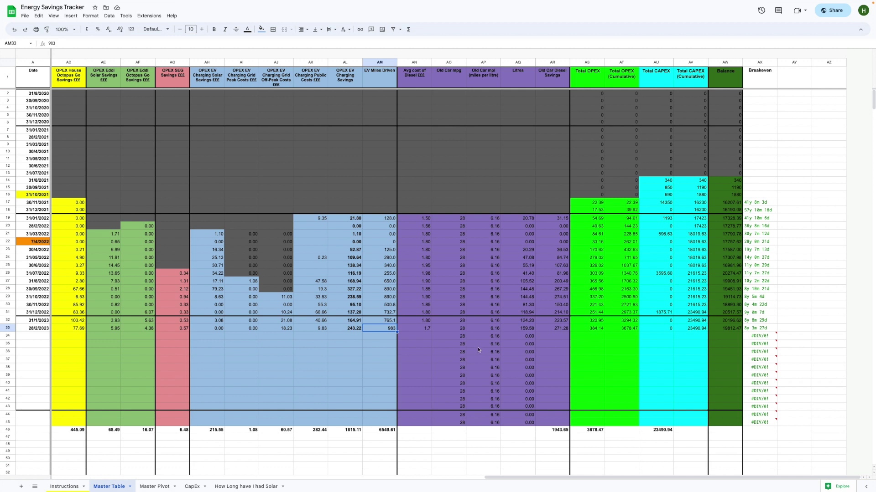
{"action": "left_click", "coordinate": [492, 321]}
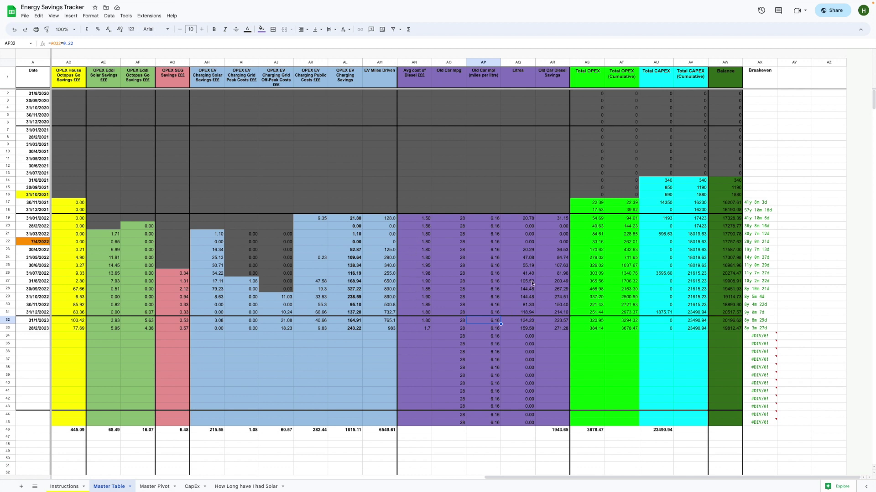
{"action": "left_click", "coordinate": [526, 283]}
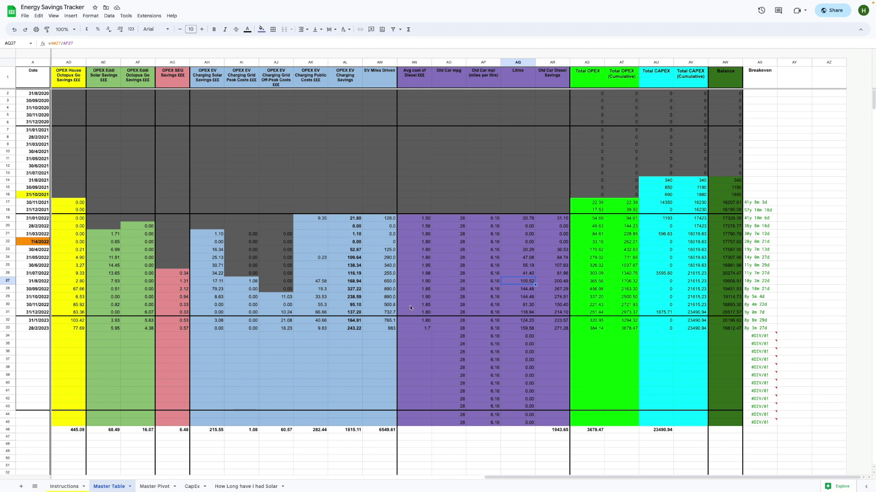
{"action": "left_click", "coordinate": [595, 329]}
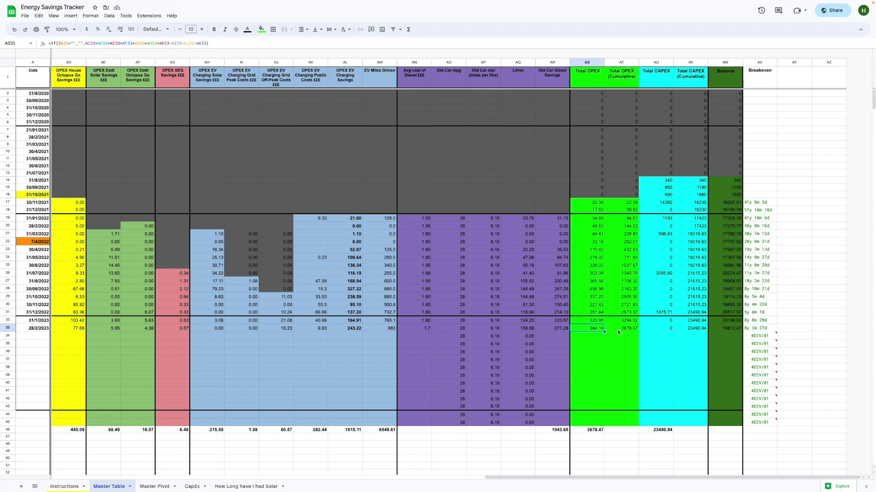
{"action": "left_click", "coordinate": [620, 332]}
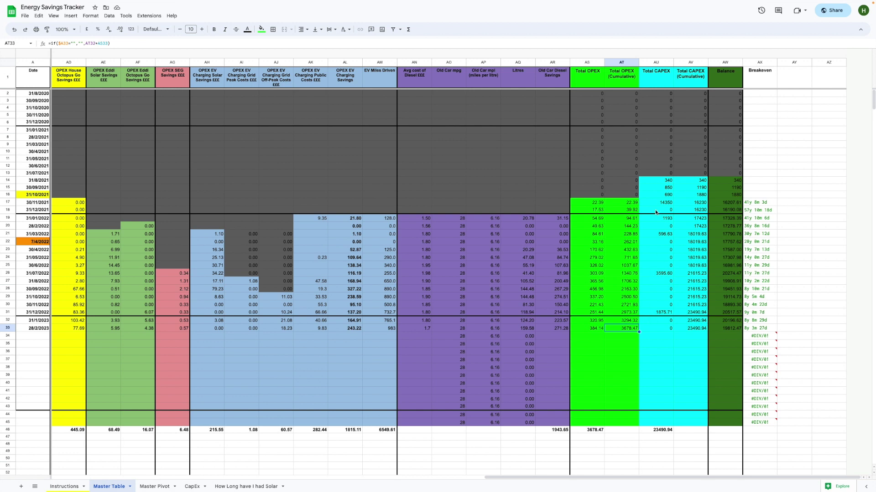
{"action": "left_click", "coordinate": [654, 236]}
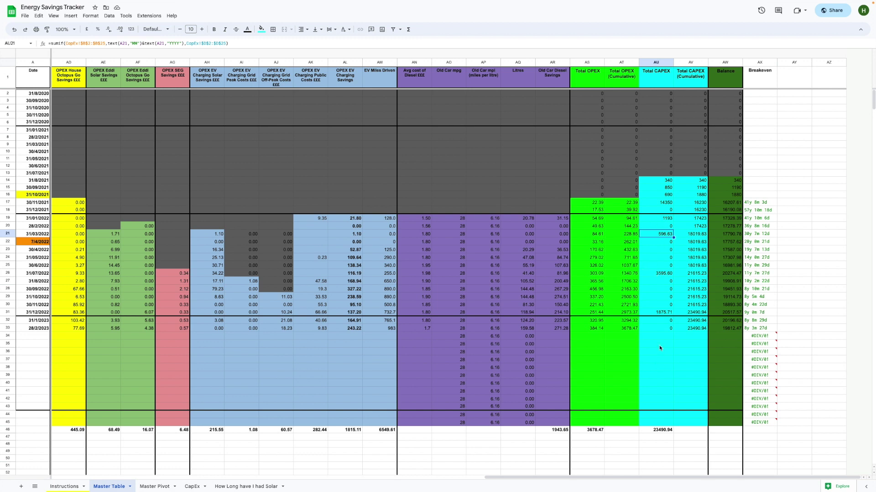
{"action": "left_click", "coordinate": [697, 259]}
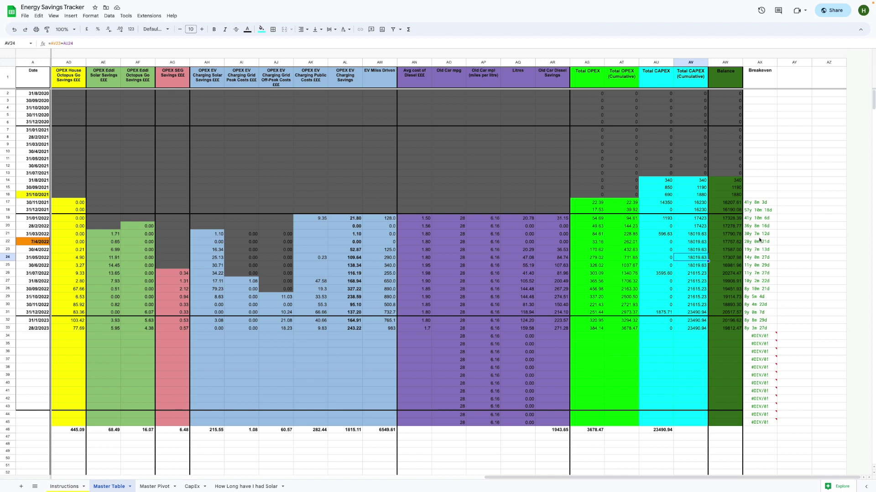
{"action": "left_click", "coordinate": [748, 321]}
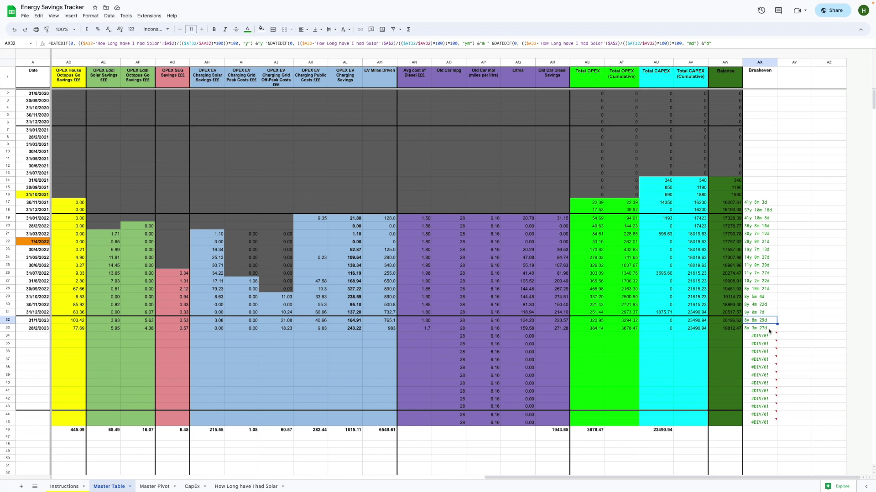
{"action": "left_click", "coordinate": [769, 329]}
{"action": "key", "text": "ctrl+t"}
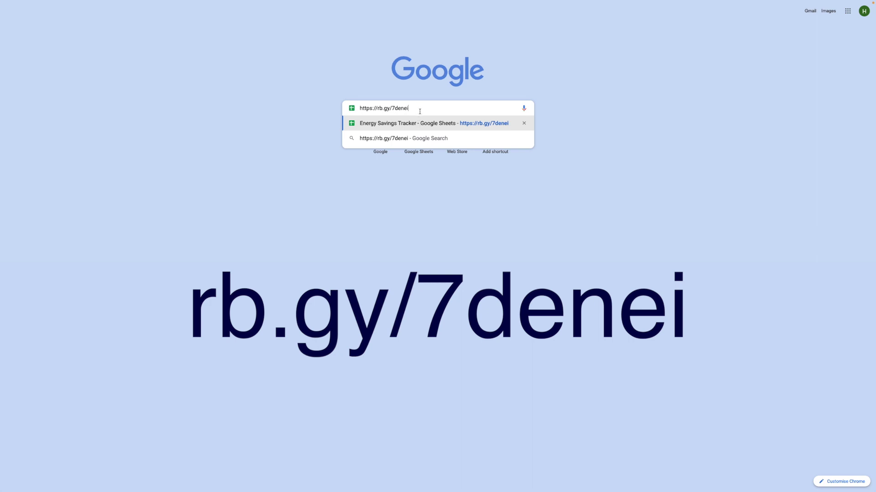
{"action": "key", "text": "Return"}
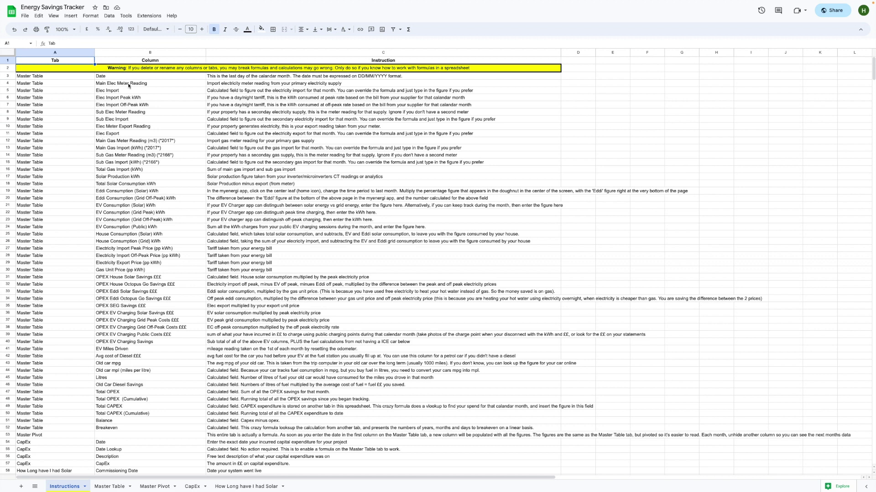
- Open and close the File menu, then move through the sheet tabs to Master Pivot
{"action": "left_click", "coordinate": [26, 18]}
{"action": "mouse_move", "coordinate": [69, 104]}
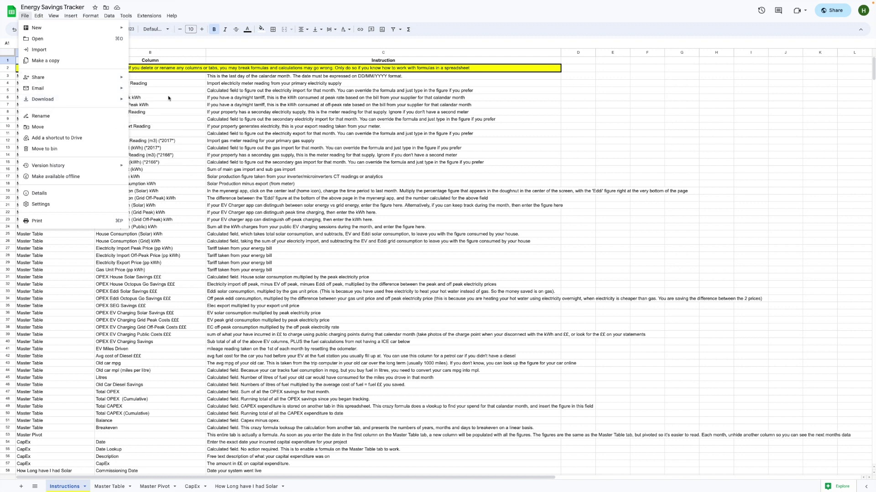
{"action": "left_click", "coordinate": [25, 16]}
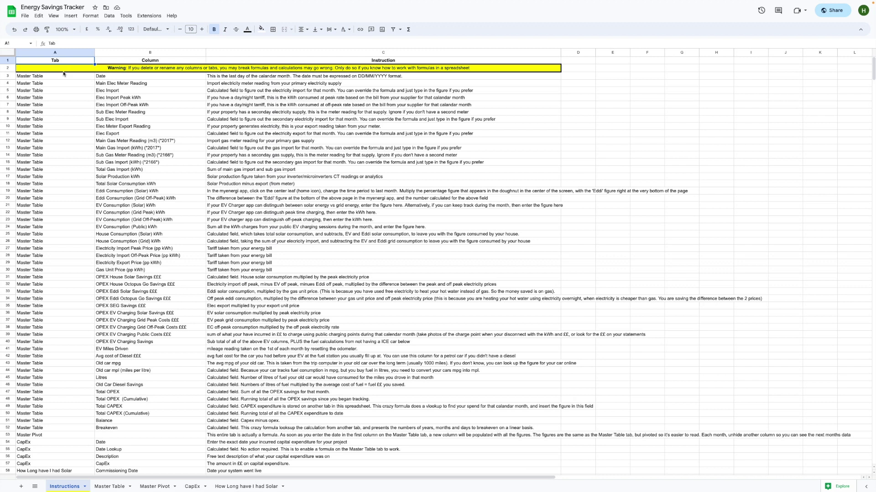
{"action": "key", "text": "ctrl+shift+Page_Down"}
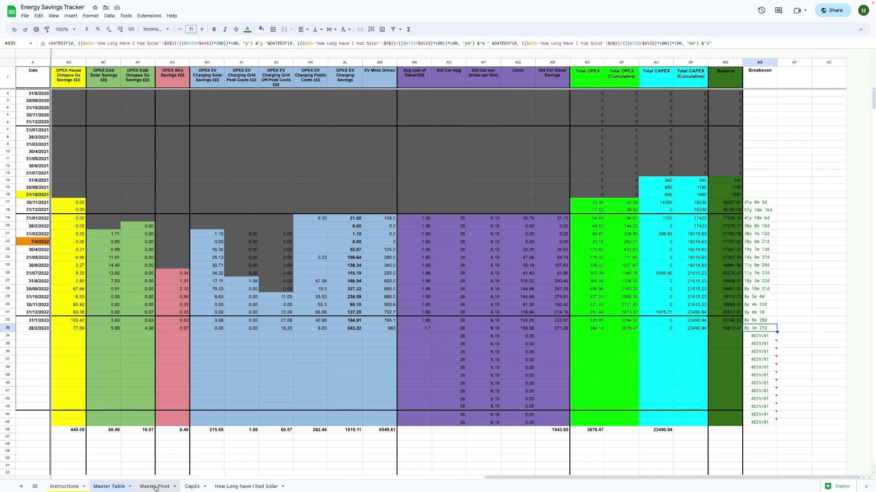
{"action": "left_click", "coordinate": [155, 487]}
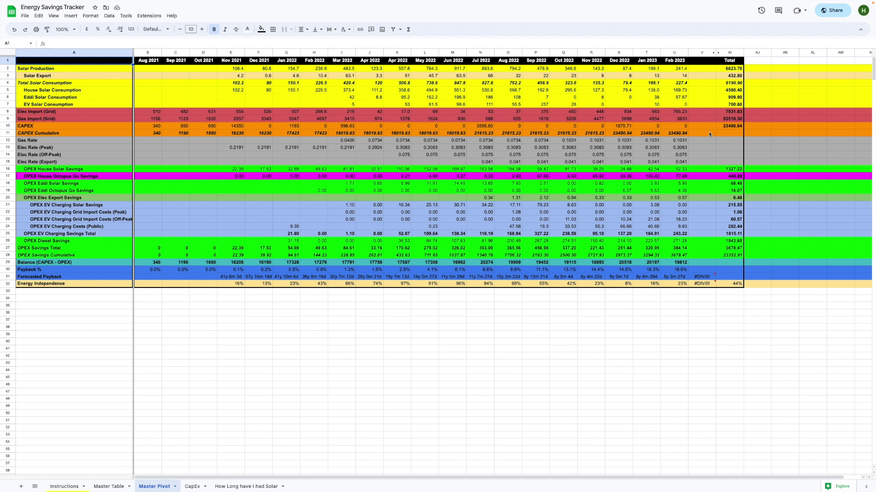
- Unhide columns W–AH on Master Pivot and scroll right to inspect them
{"action": "left_click", "coordinate": [718, 53]}
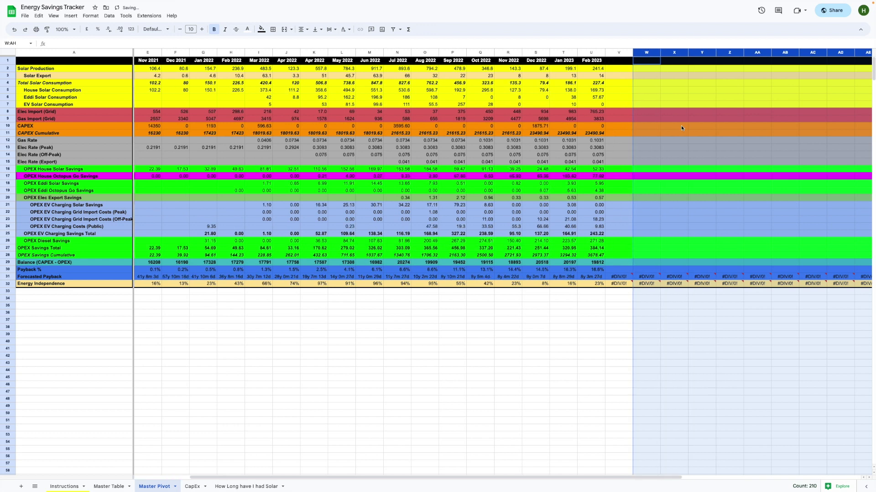
{"action": "scroll", "coordinate": [680, 125], "scroll_direction": "right", "scroll_amount": 5}
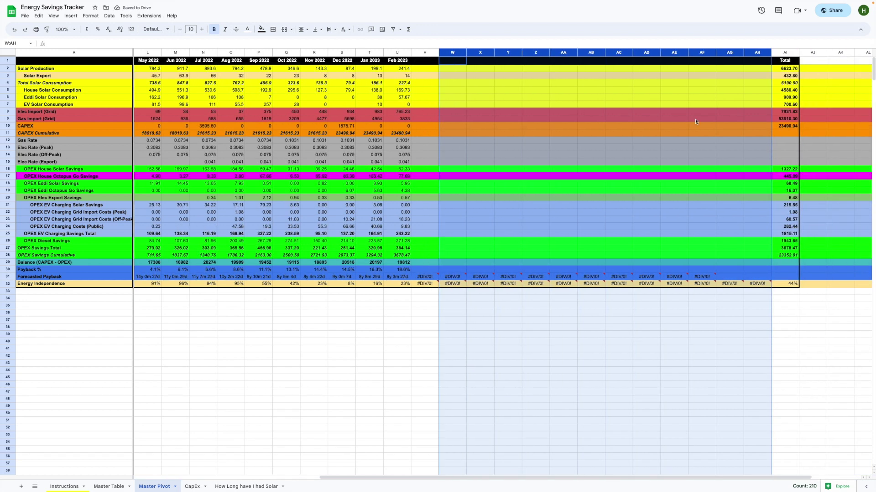
{"action": "scroll", "coordinate": [620, 123], "scroll_direction": "right", "scroll_amount": 3}
{"action": "left_click", "coordinate": [424, 119]}
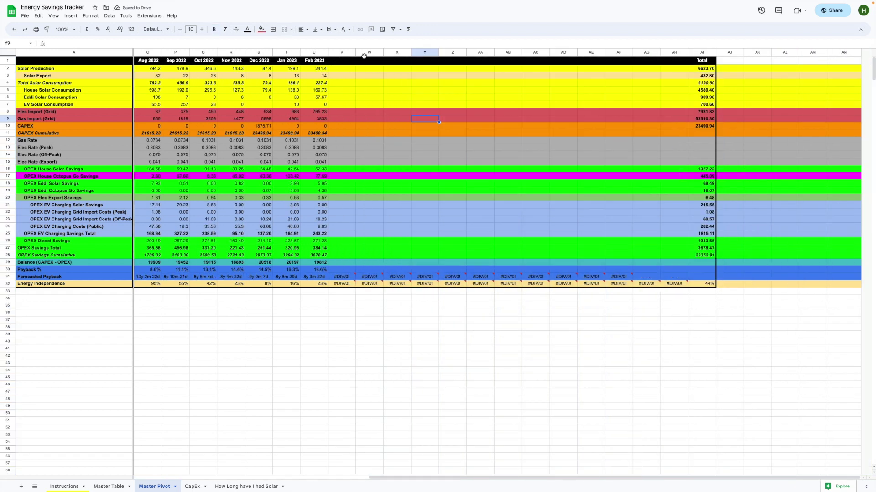
- Hide the empty columns W–AH so Feb 2023 sits next to Total
{"action": "left_click_drag", "start_coordinate": [370, 52], "coordinate": [669, 53]}
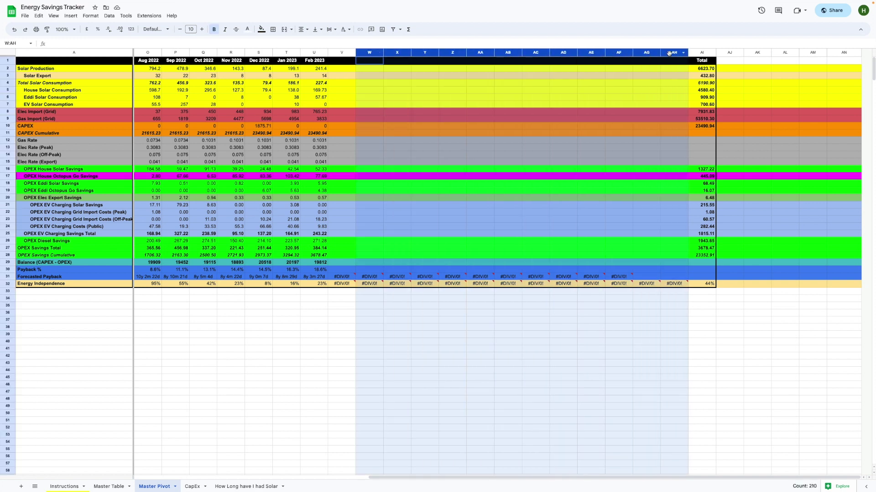
{"action": "right_click", "coordinate": [670, 52]}
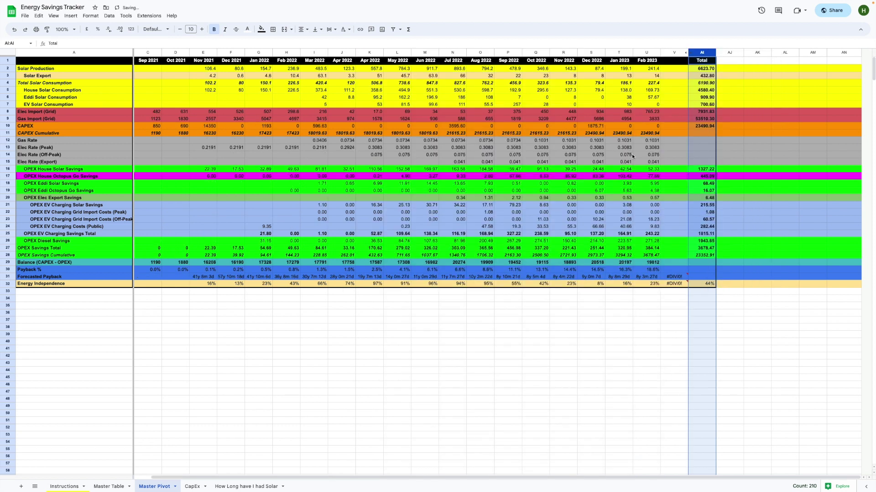
{"action": "left_click", "coordinate": [706, 153]}
{"action": "left_click", "coordinate": [655, 111]}
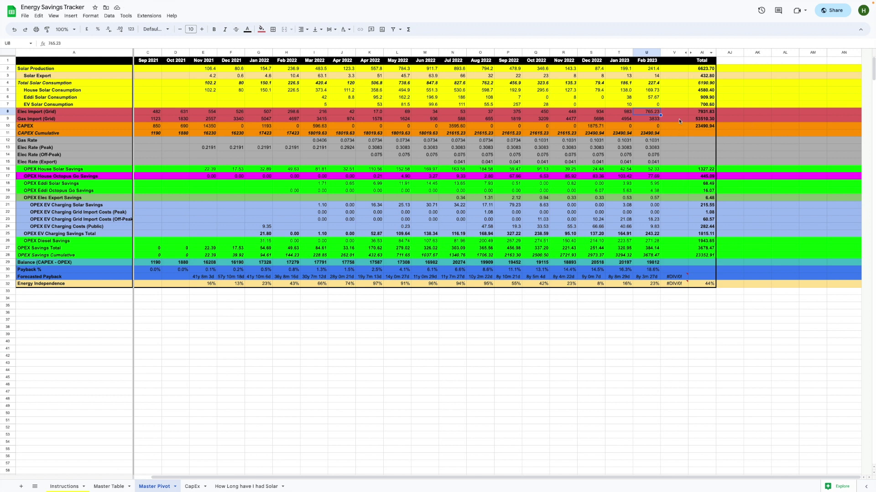
{"action": "key", "text": "ctrl+z"}
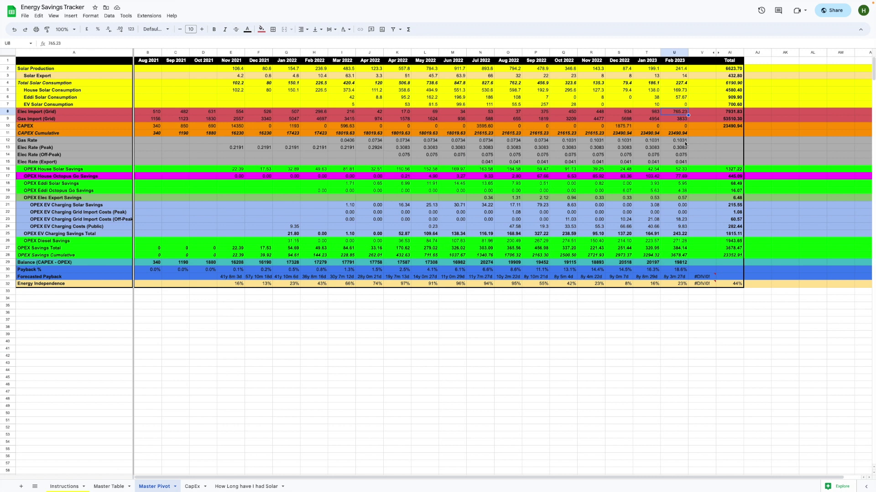
{"action": "left_click", "coordinate": [699, 65]}
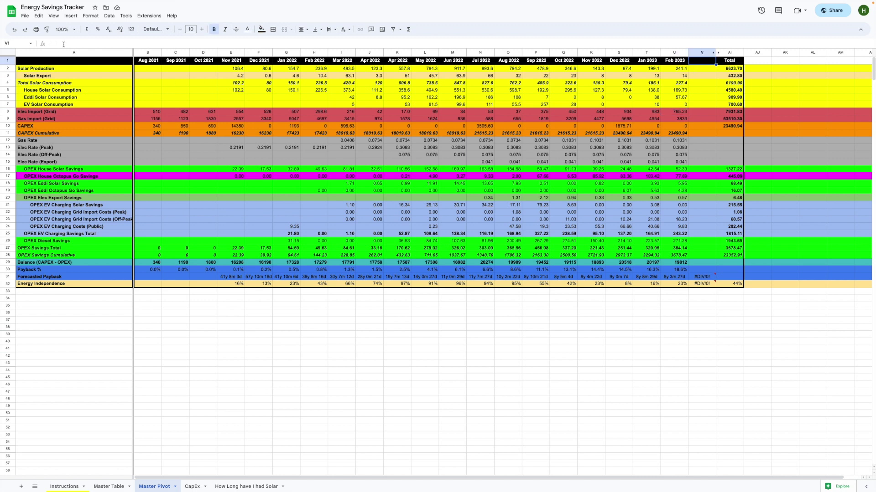
{"action": "key", "text": "Down"}
{"action": "key", "text": "Down"}
{"action": "key", "text": "Down"}
{"action": "key", "text": "Down"}
{"action": "key", "text": "Down"}
{"action": "key", "text": "Down"}
{"action": "key", "text": "Down"}
{"action": "key", "text": "Down"}
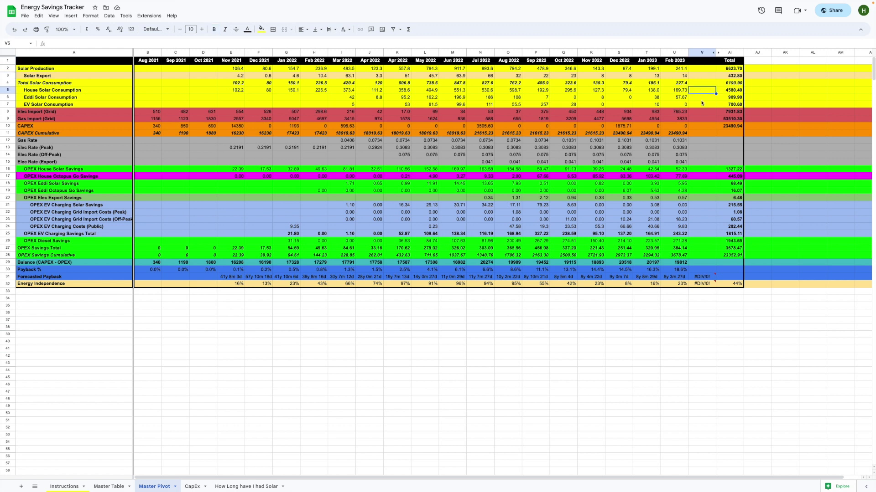
{"action": "key", "text": "Down"}
{"action": "key", "text": "Down"}
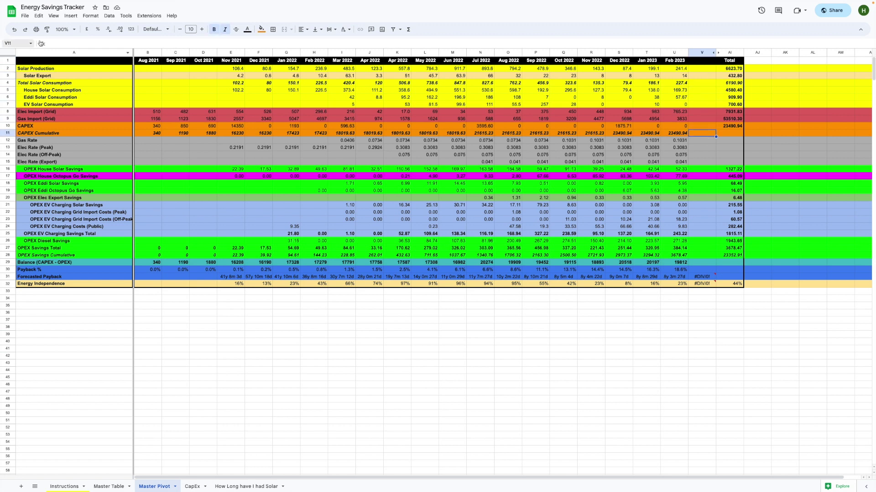
{"action": "key", "text": "Down"}
{"action": "key", "text": "Down"}
{"action": "key", "text": "Down"}
{"action": "key", "text": "Down"}
{"action": "key", "text": "Down"}
{"action": "key", "text": "Down"}
{"action": "key", "text": "Down"}
{"action": "key", "text": "Down"}
{"action": "key", "text": "Down"}
{"action": "key", "text": "Down"}
{"action": "key", "text": "Down"}
{"action": "key", "text": "Down"}
{"action": "key", "text": "Down"}
{"action": "key", "text": "Down"}
{"action": "key", "text": "Down"}
{"action": "key", "text": "Down"}
{"action": "key", "text": "Down"}
{"action": "key", "text": "Down"}
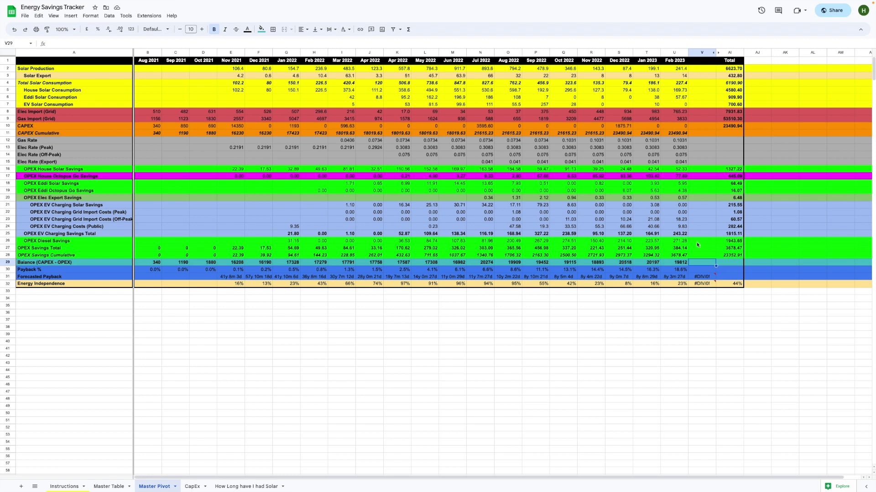
- On Master Table, select empty row 34 below the 28/2/2023 entry
{"action": "left_click", "coordinate": [116, 487]}
{"action": "scroll", "coordinate": [162, 355], "scroll_direction": "left", "scroll_amount": 15}
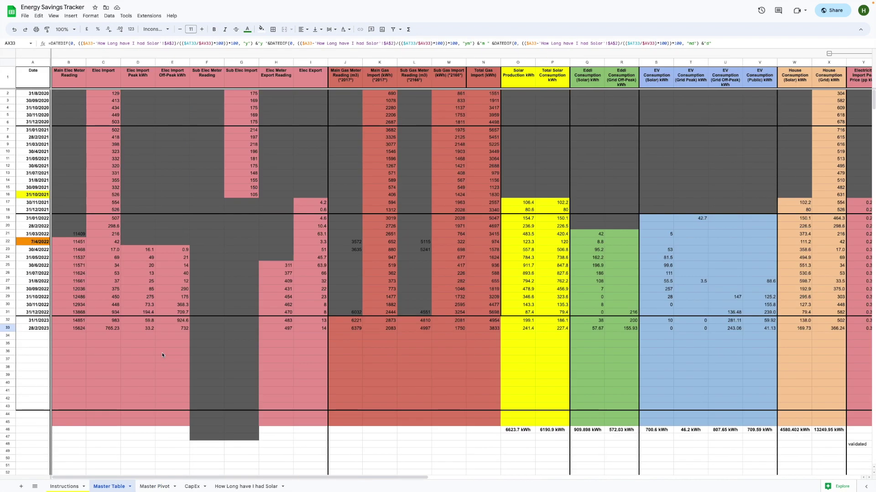
{"action": "left_click", "coordinate": [30, 337]}
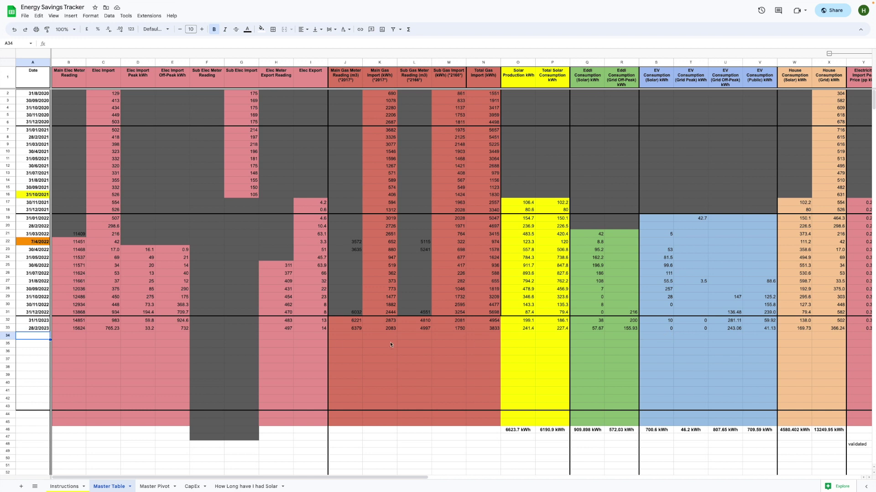
{"action": "left_click", "coordinate": [7, 336]}
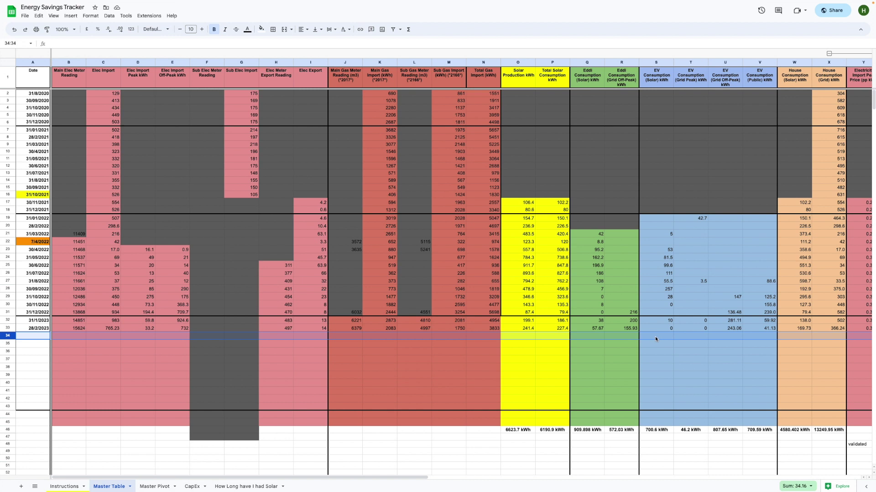
- Enter 31/03/2023 in A34, check row 34's formulas, then view the new Mar 2023 pivot column
{"action": "left_click", "coordinate": [38, 338]}
{"action": "type", "text": "31/03/2023"}
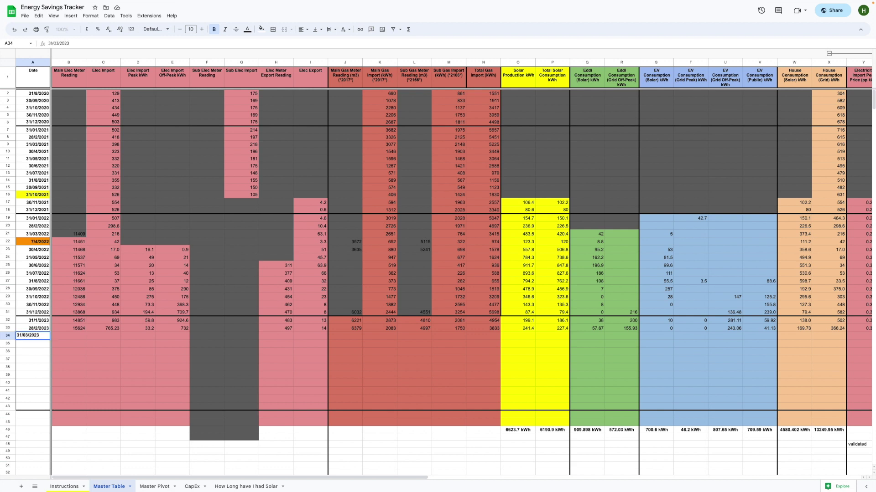
{"action": "key", "text": "Return"}
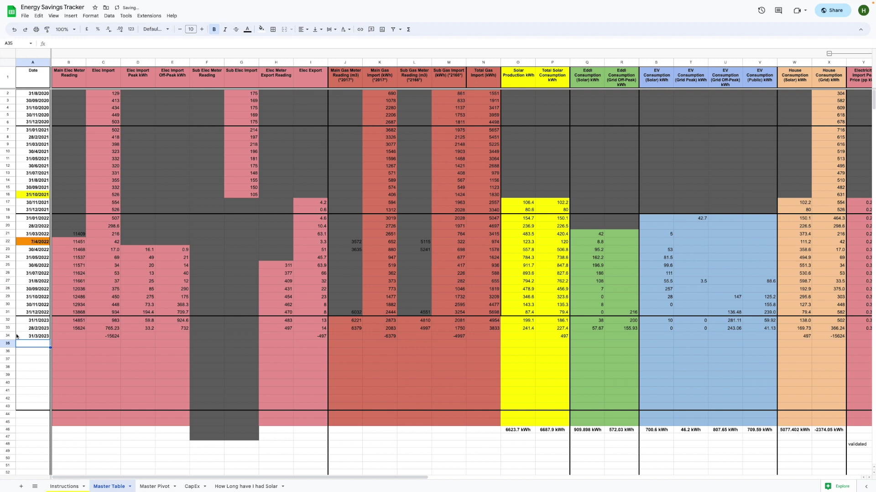
{"action": "left_click", "coordinate": [8, 337]}
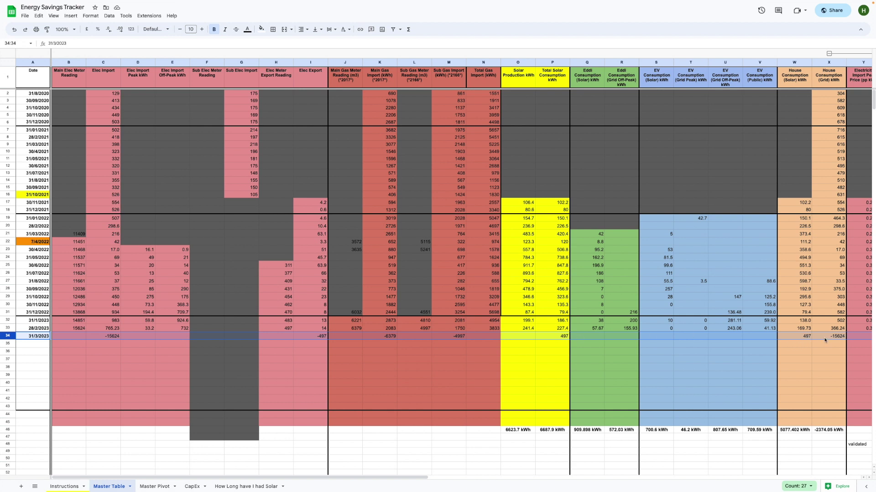
{"action": "scroll", "coordinate": [698, 336], "scroll_direction": "right", "scroll_amount": 10}
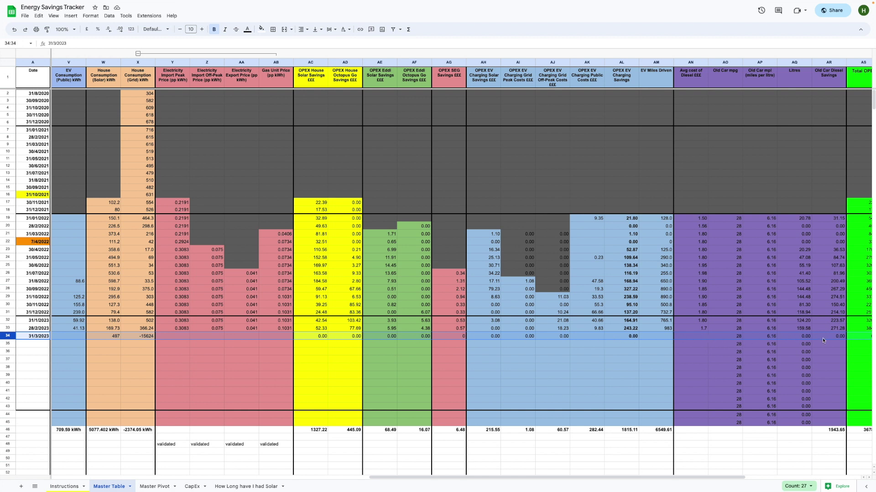
{"action": "scroll", "coordinate": [828, 339], "scroll_direction": "left", "scroll_amount": 5}
{"action": "scroll", "coordinate": [827, 340], "scroll_direction": "left", "scroll_amount": 5}
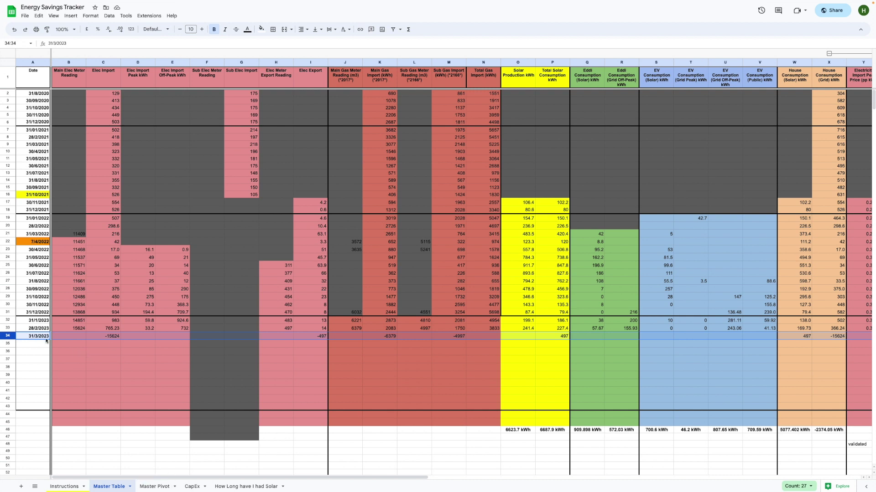
{"action": "left_click", "coordinate": [155, 487]}
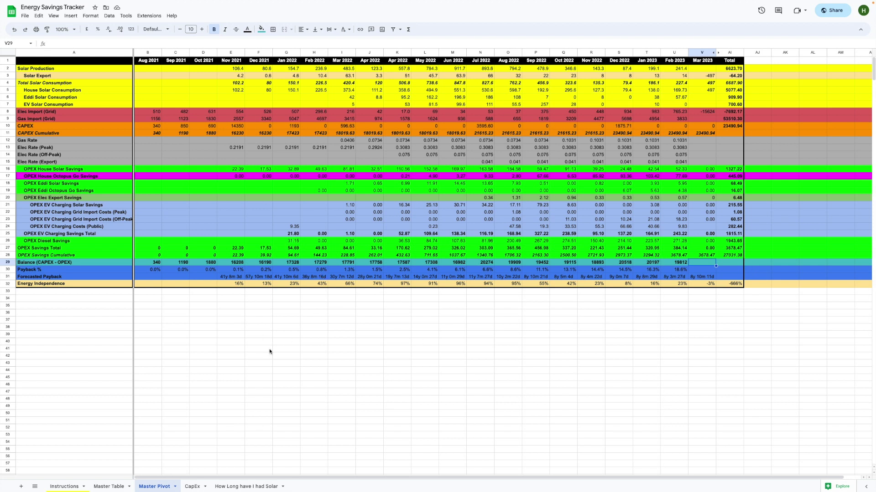
- Review the CapEx costs, including the 650 chimney removal, then check the 09/11/2021 solar commissioning date
{"action": "left_click", "coordinate": [193, 487]}
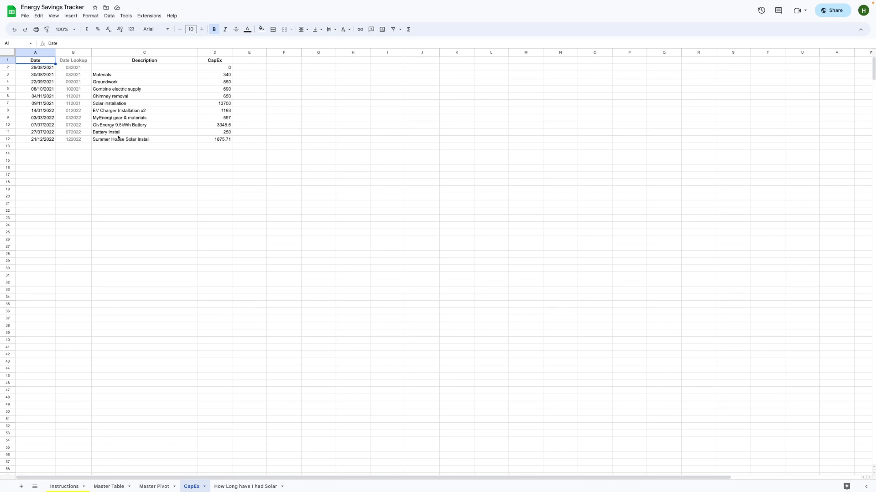
{"action": "left_click", "coordinate": [118, 74]}
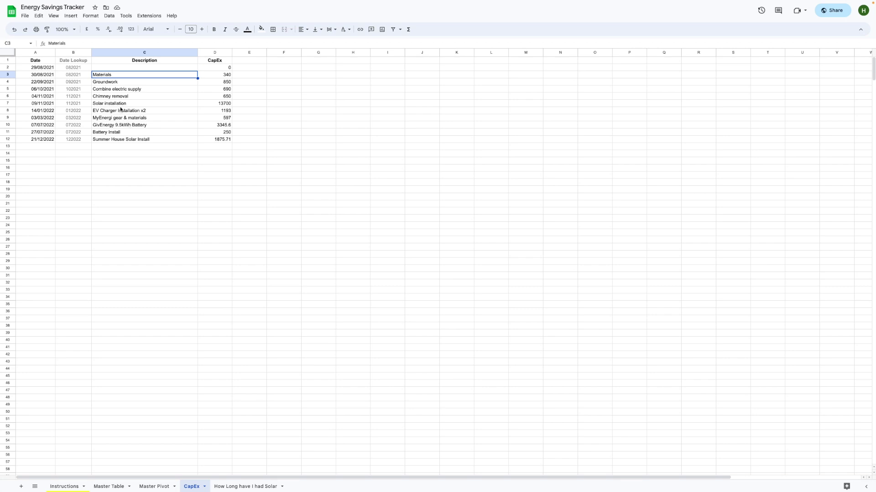
{"action": "left_click", "coordinate": [217, 96]}
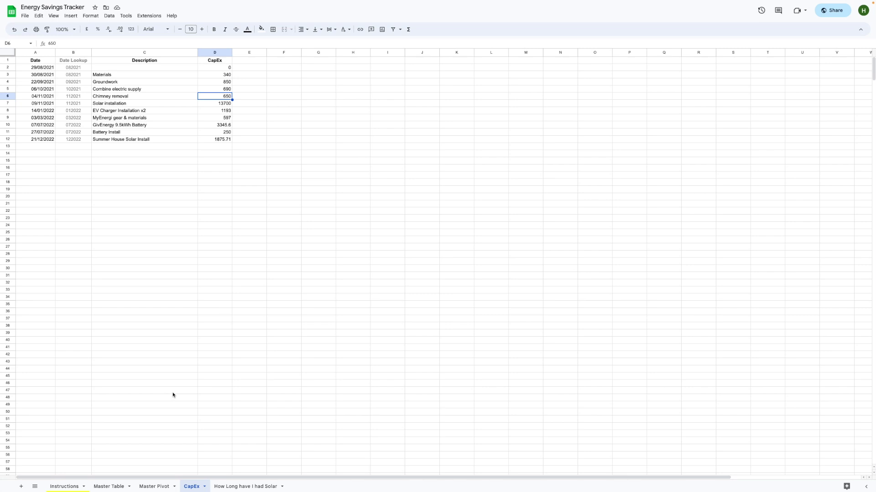
{"action": "left_click", "coordinate": [241, 486]}
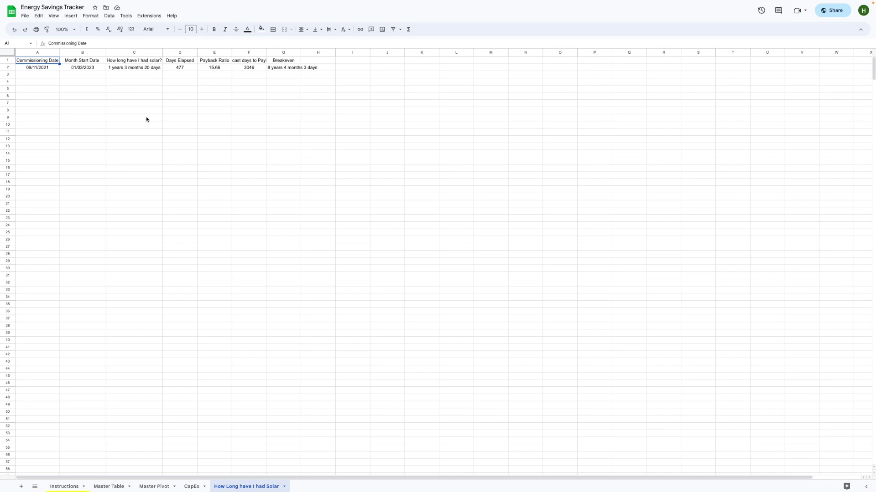
{"action": "left_click", "coordinate": [33, 69]}
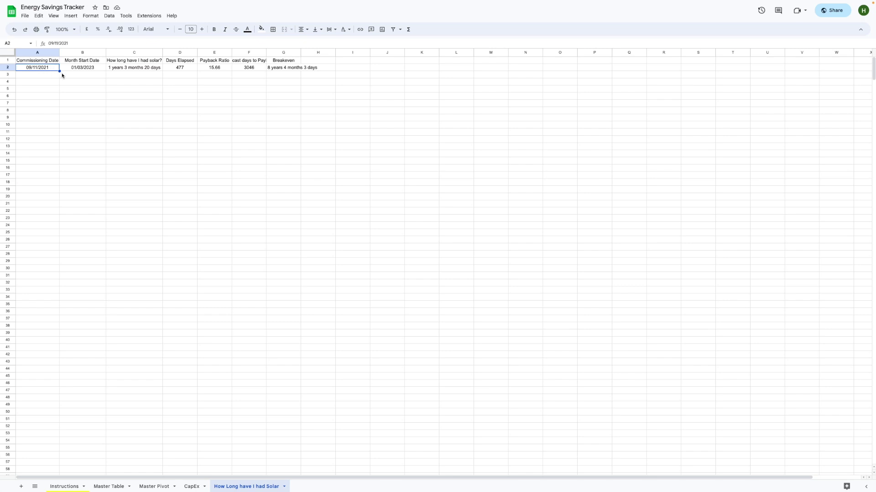
{"action": "left_click", "coordinate": [78, 72]}
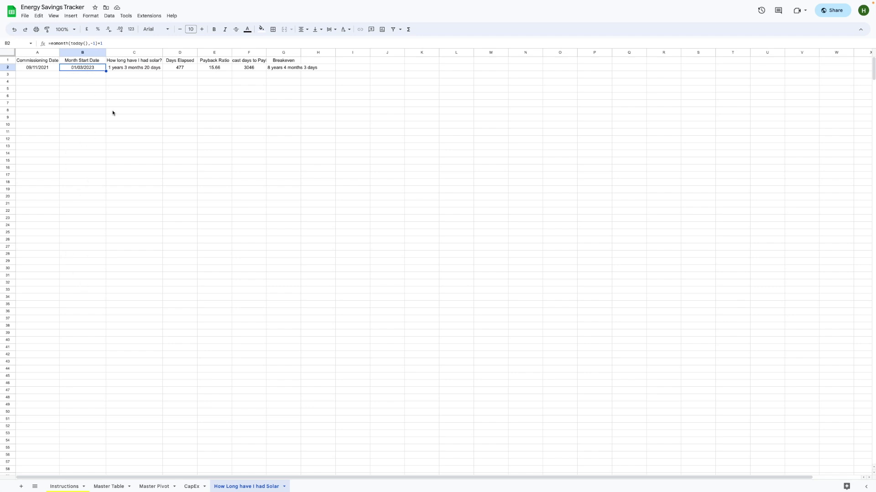
{"action": "left_click", "coordinate": [131, 68]}
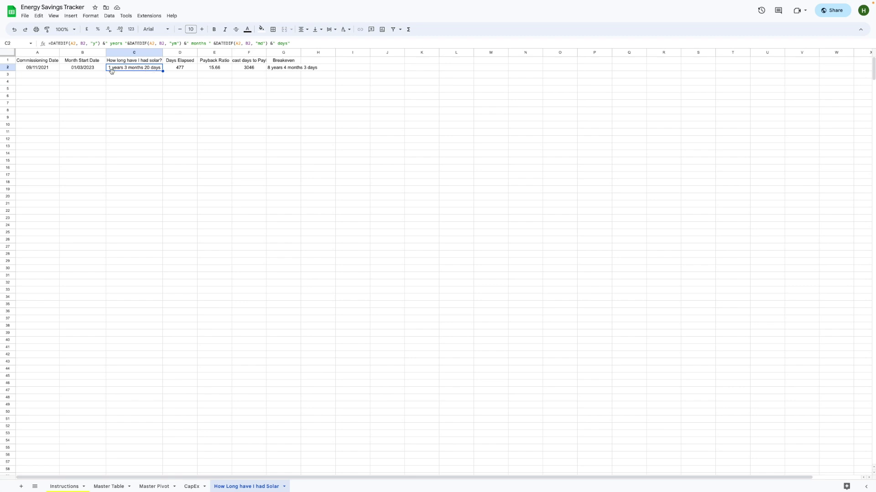
{"action": "left_click", "coordinate": [176, 68]}
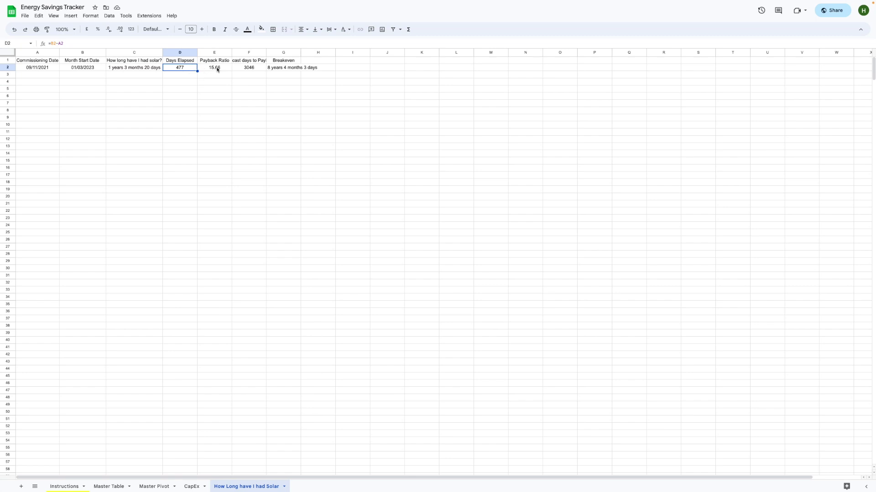
- Read the payback ratio, days-to-payback and breakeven formulas in E2–G2, then return to Master Table's Breakeven column
{"action": "left_click", "coordinate": [218, 70]}
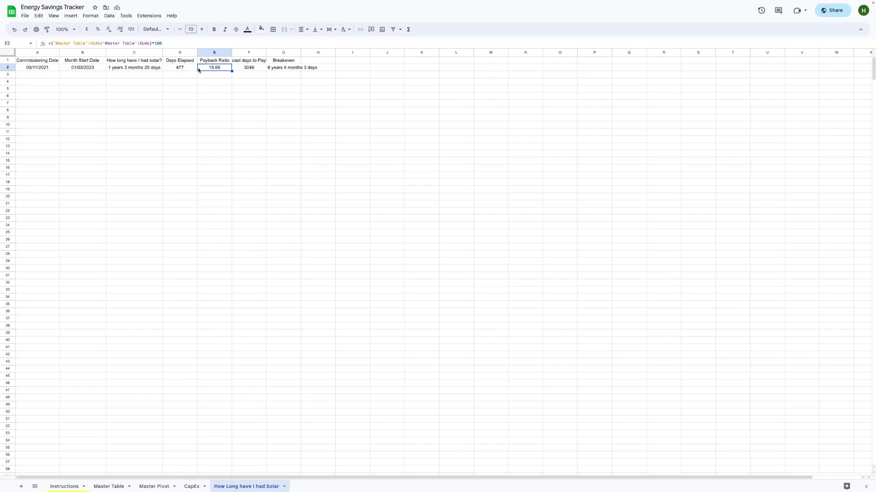
{"action": "left_click", "coordinate": [252, 69]}
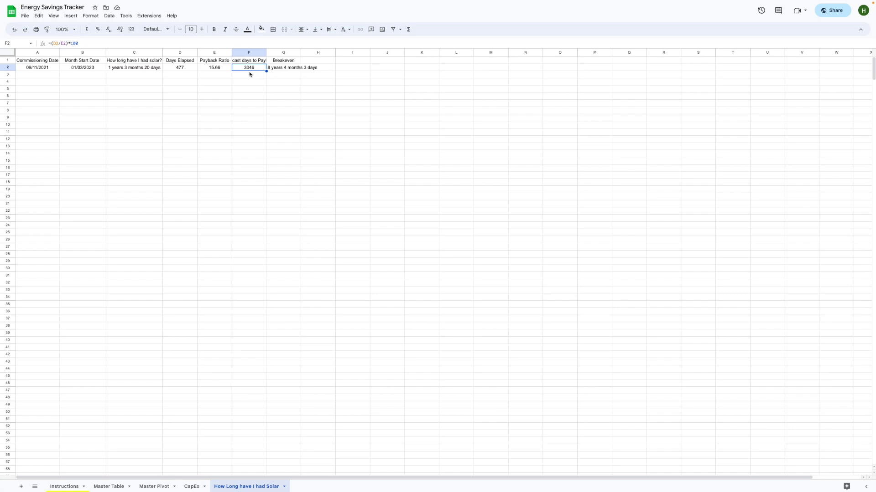
{"action": "left_click", "coordinate": [283, 70]}
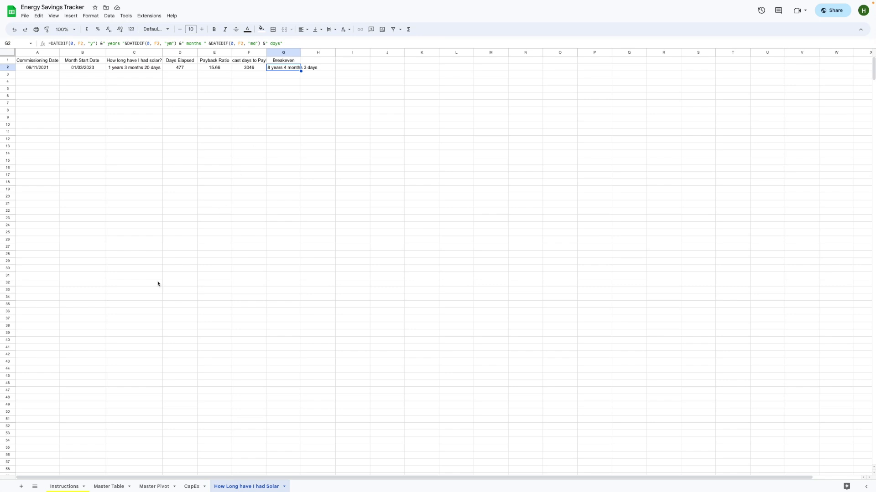
{"action": "left_click", "coordinate": [108, 486]}
{"action": "scroll", "coordinate": [527, 333], "scroll_direction": "right", "scroll_amount": 15}
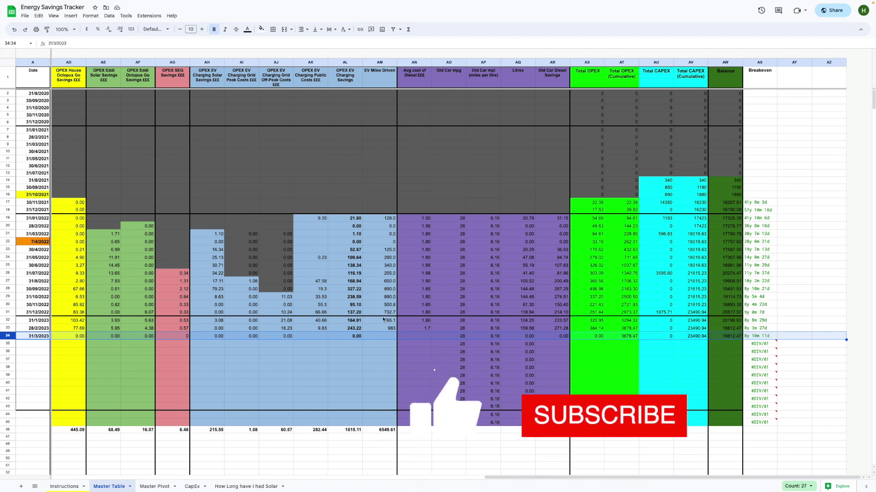
{"action": "scroll", "coordinate": [391, 312], "scroll_direction": "left", "scroll_amount": 15}
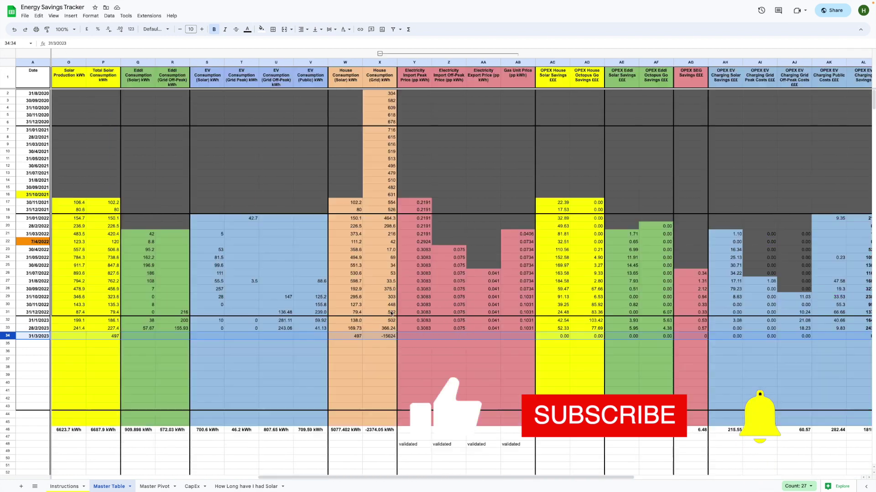